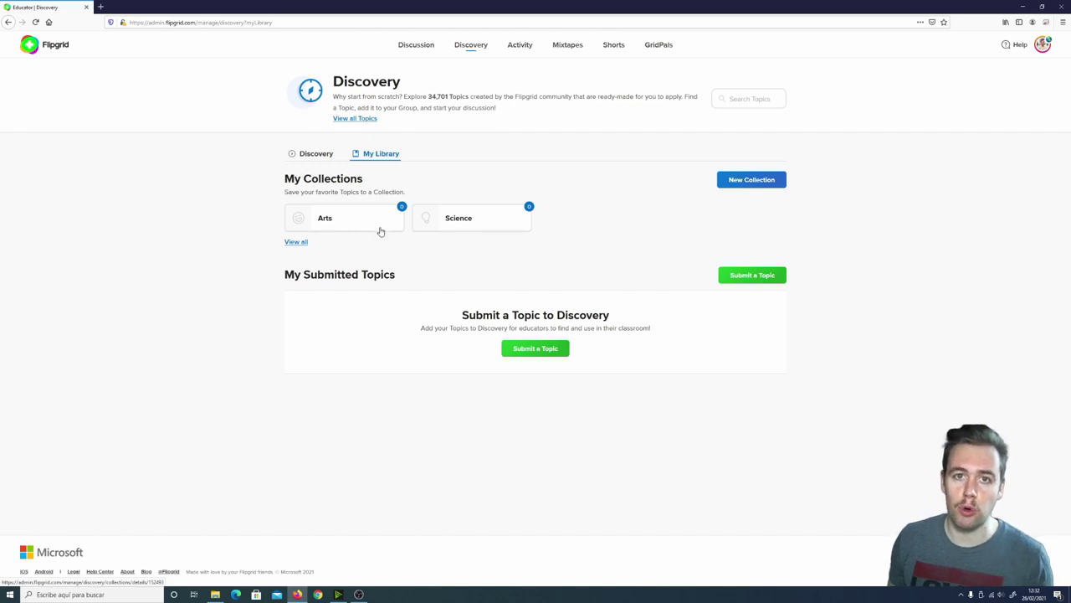
# From the empty Science collection, find topics filtered to the Arts (Performing / Visual) subject
pyautogui.click(458, 219)
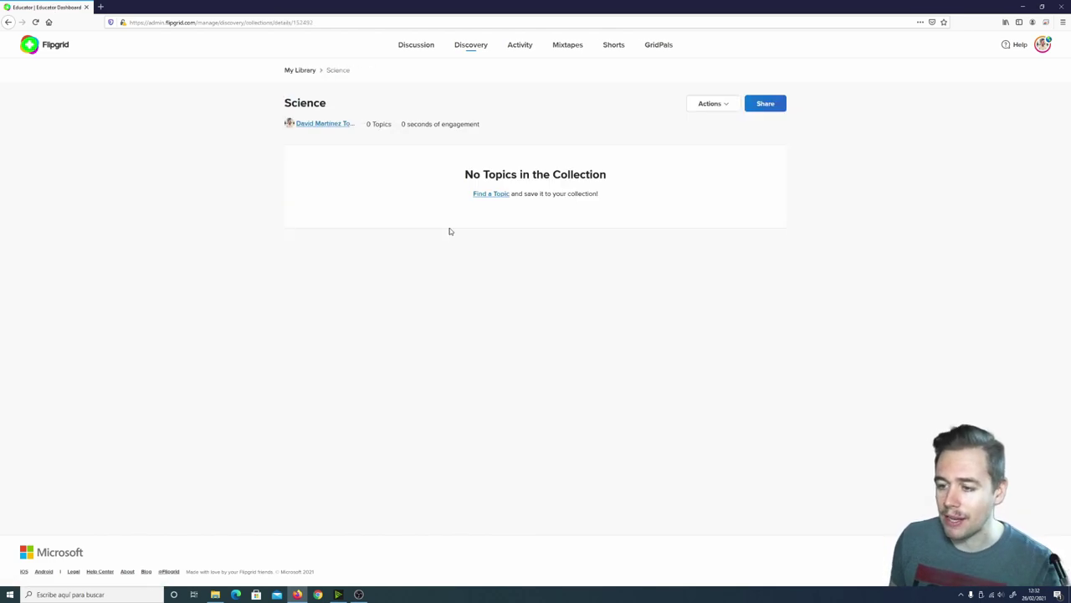
pyautogui.click(501, 194)
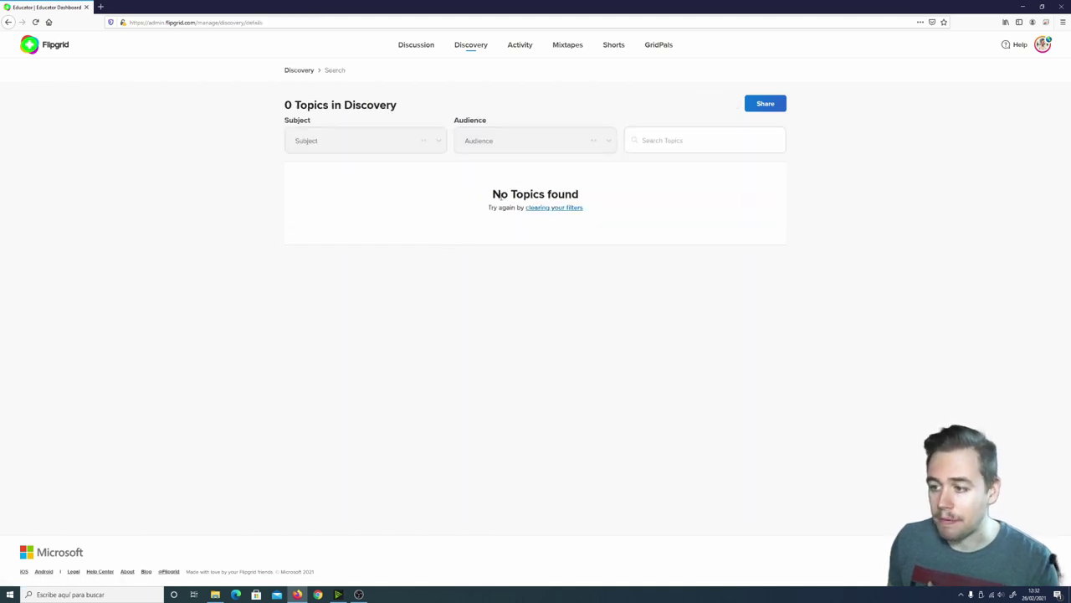
pyautogui.click(427, 147)
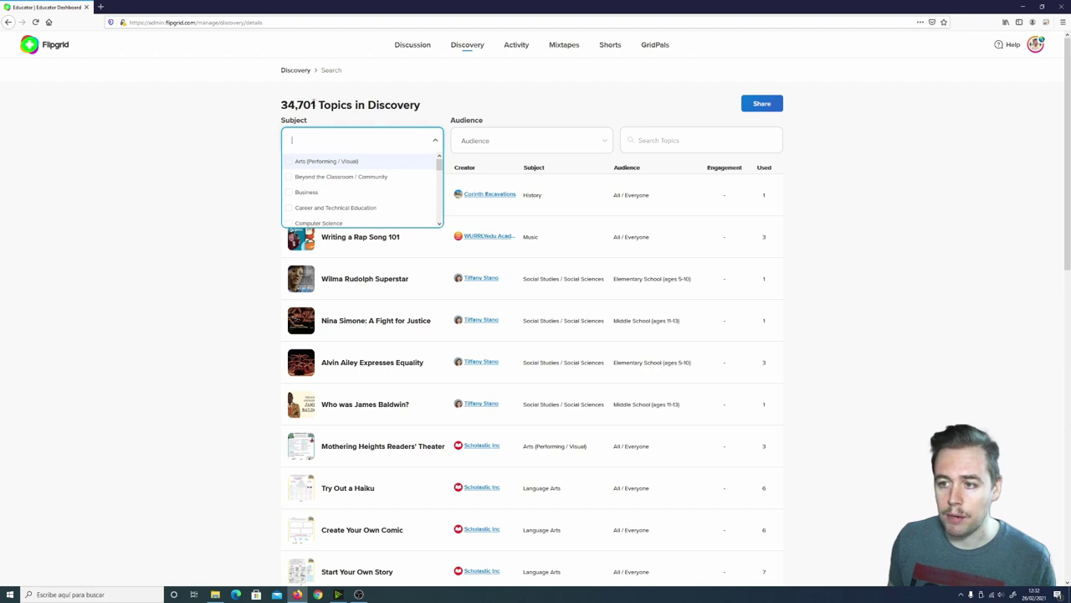
pyautogui.click(356, 130)
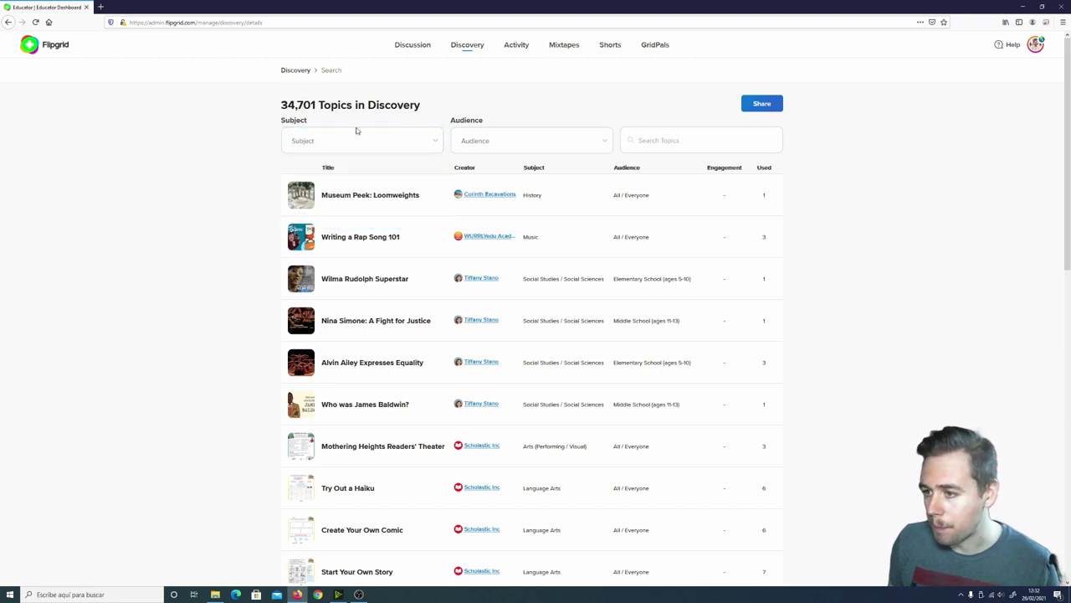
pyautogui.click(435, 139)
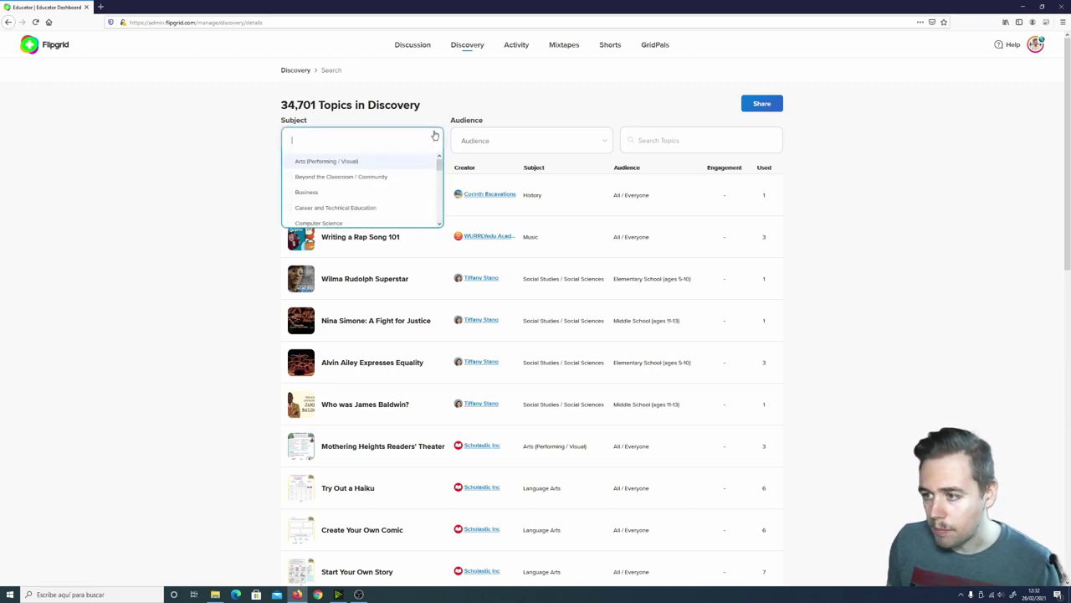
pyautogui.click(301, 162)
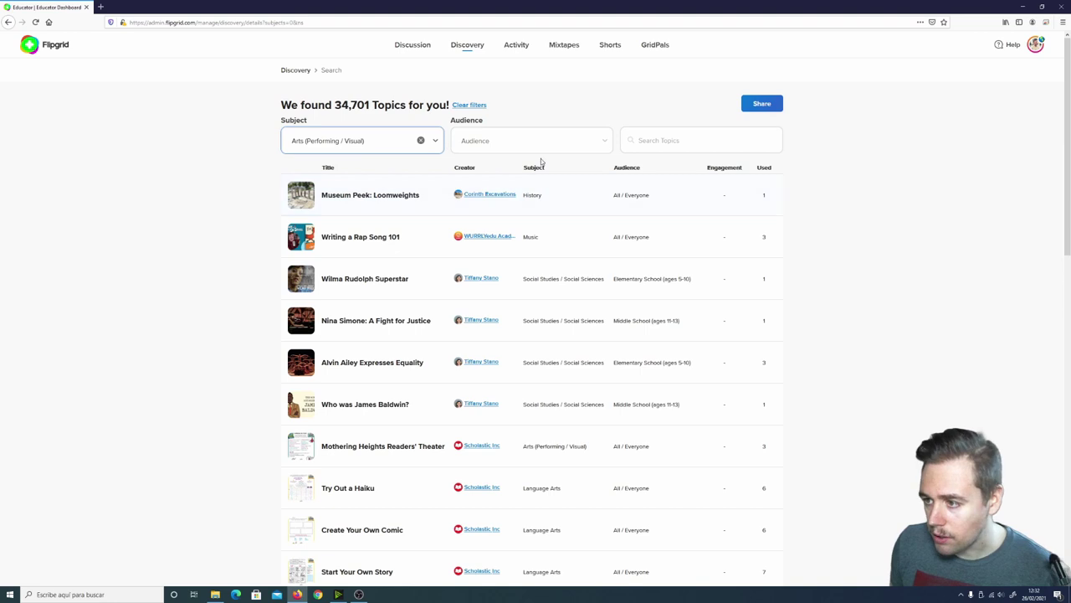
# Limit the audience to Elementary School and open Mothering Heights Readers' Theater details
pyautogui.click(603, 141)
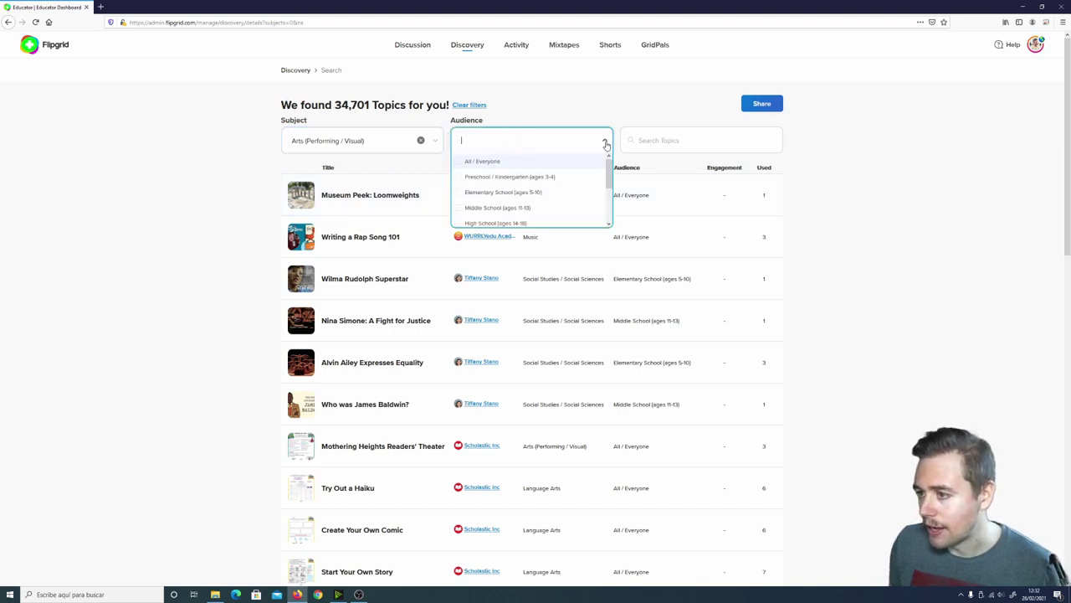
pyautogui.click(491, 194)
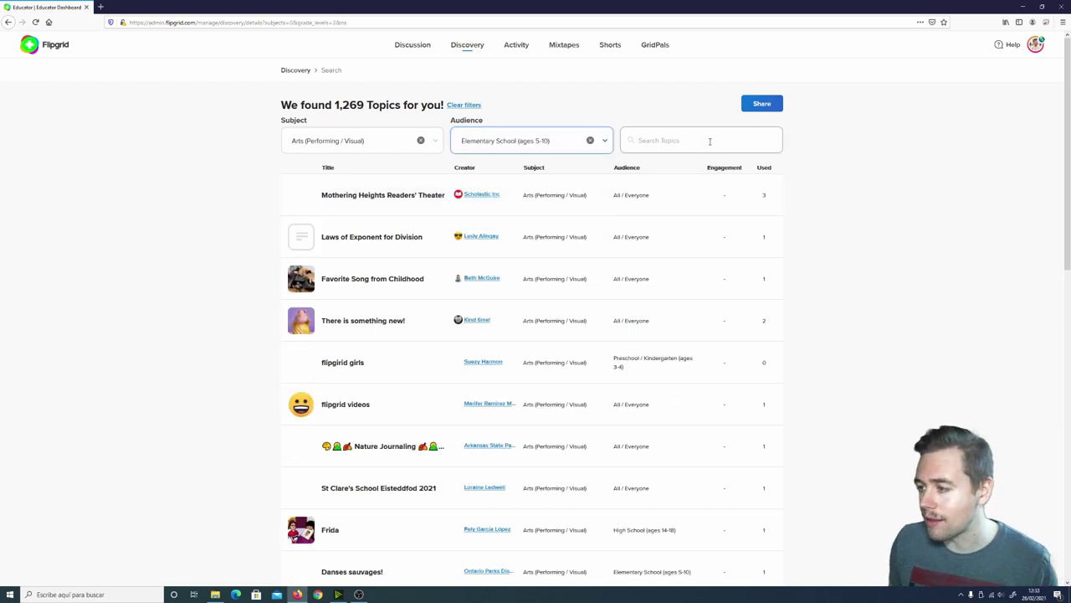
pyautogui.click(372, 197)
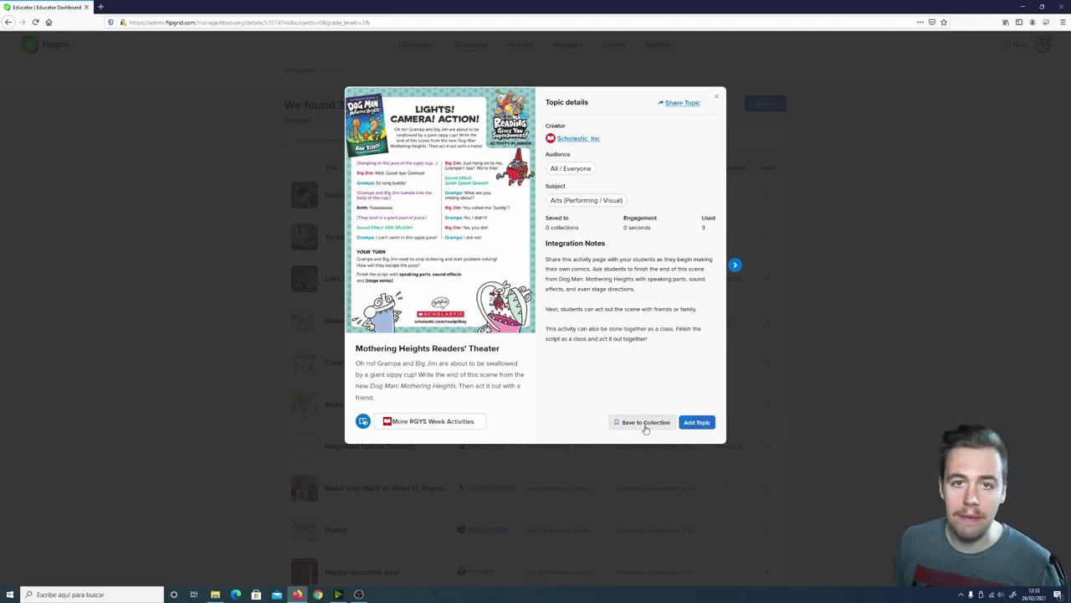
# Save Mothering Heights Readers' Theater to the Arts collection and close its details
pyautogui.click(646, 424)
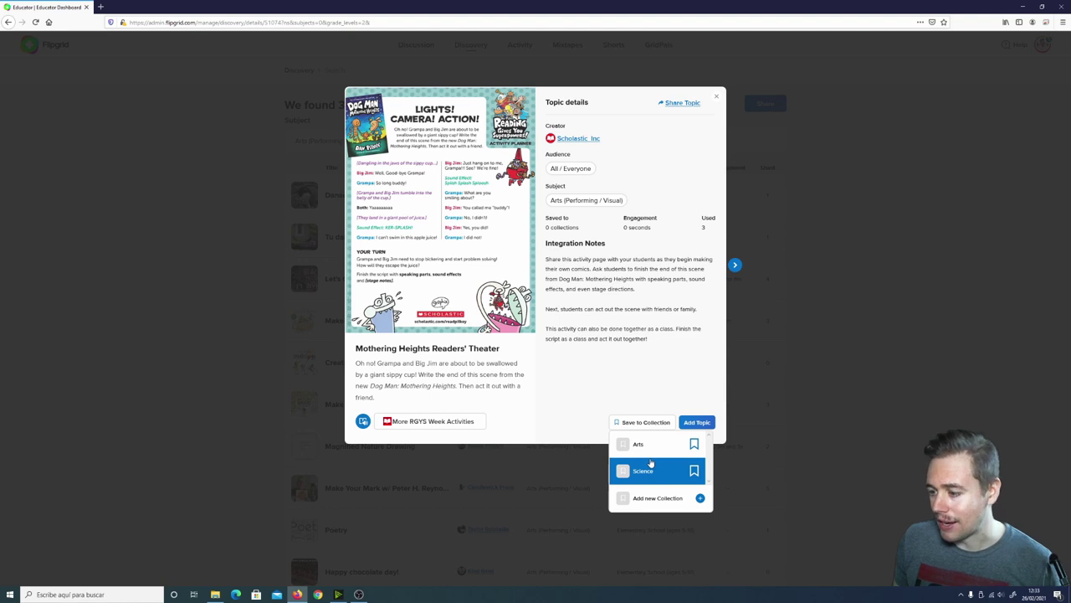
pyautogui.click(650, 450)
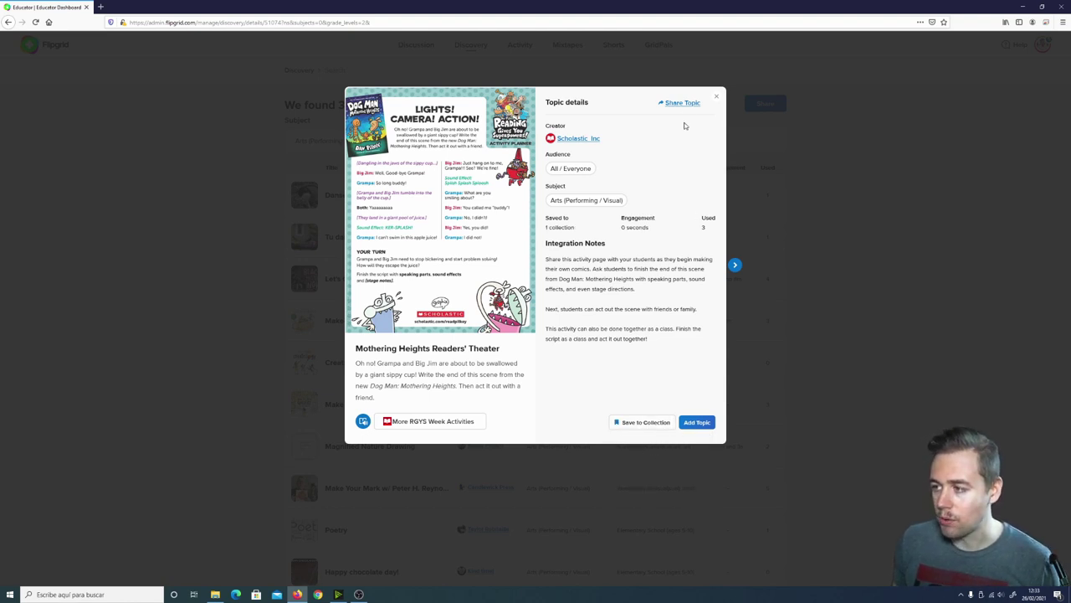
pyautogui.click(718, 100)
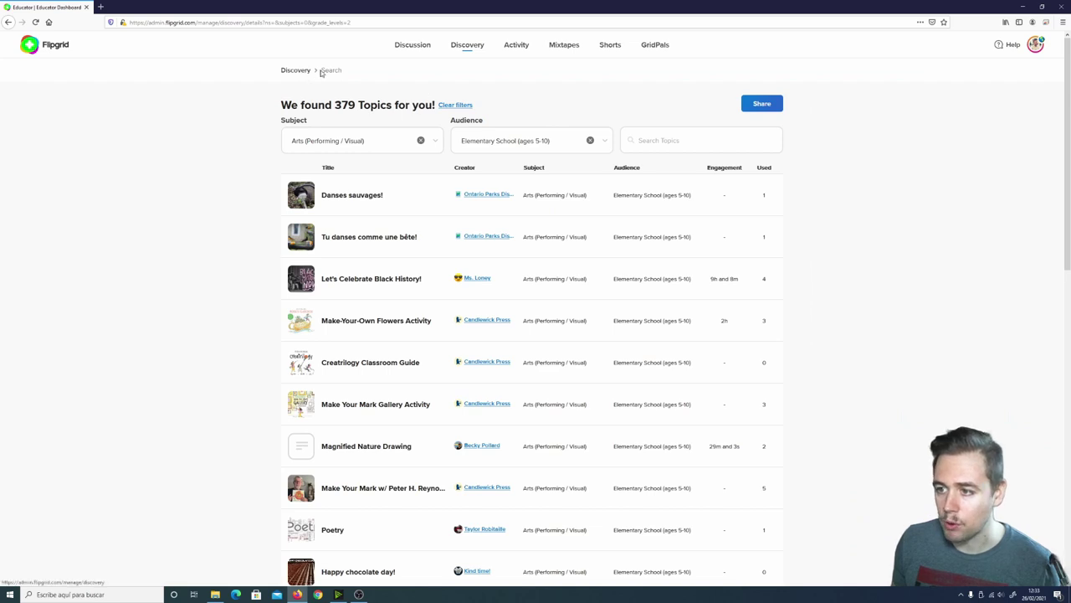
# Open the Arts collection from My Library on the Discovery page
pyautogui.click(296, 70)
pyautogui.click(378, 153)
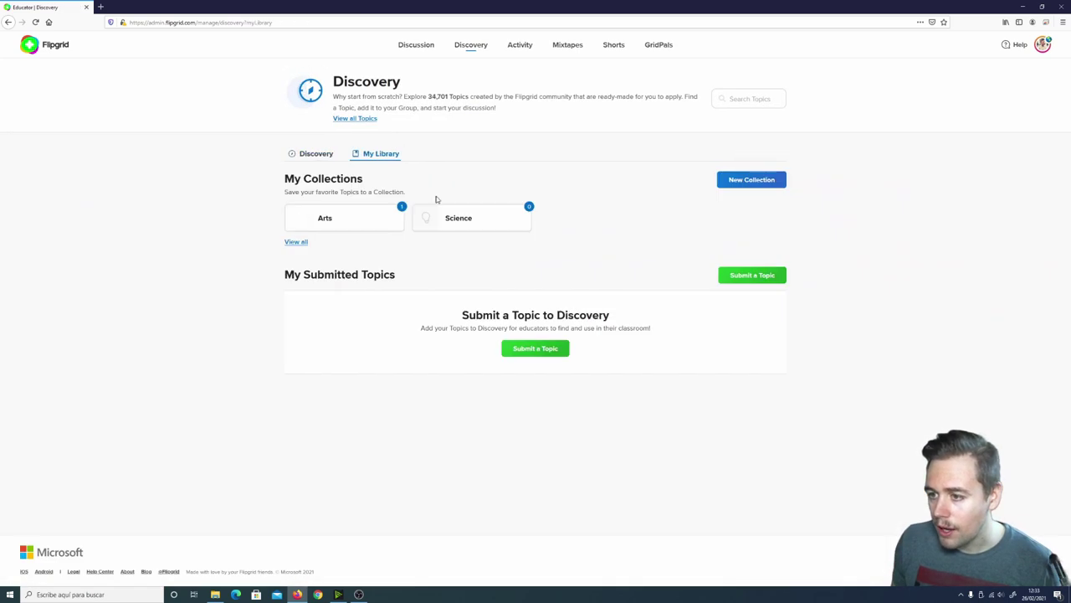
pyautogui.click(357, 223)
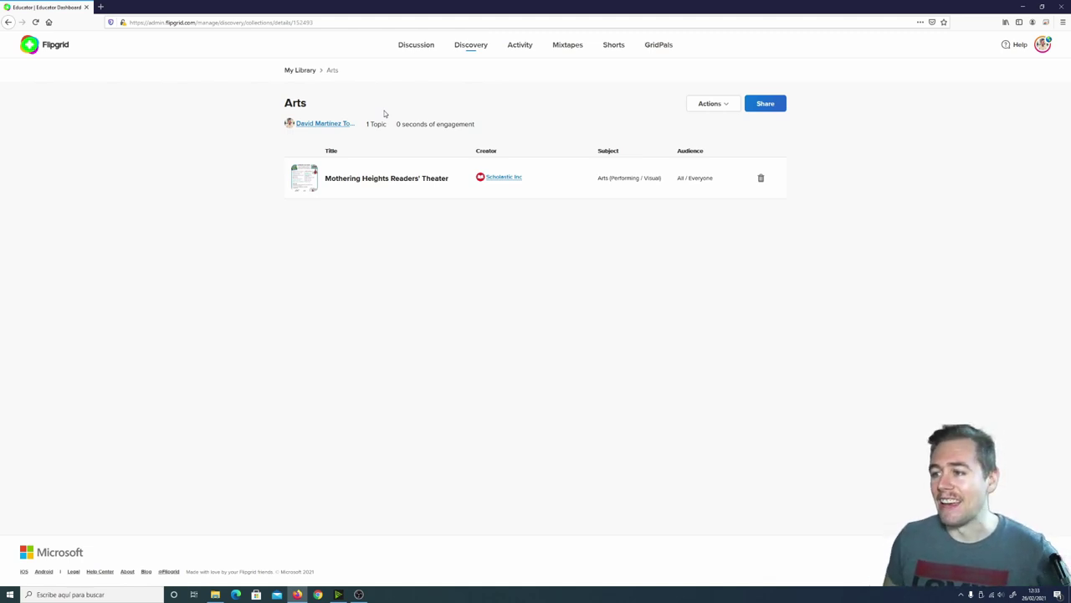
# Browse the Activity dashboard's Comments, Achievements and Responses tabs, then go to Mixtapes
pyautogui.click(520, 46)
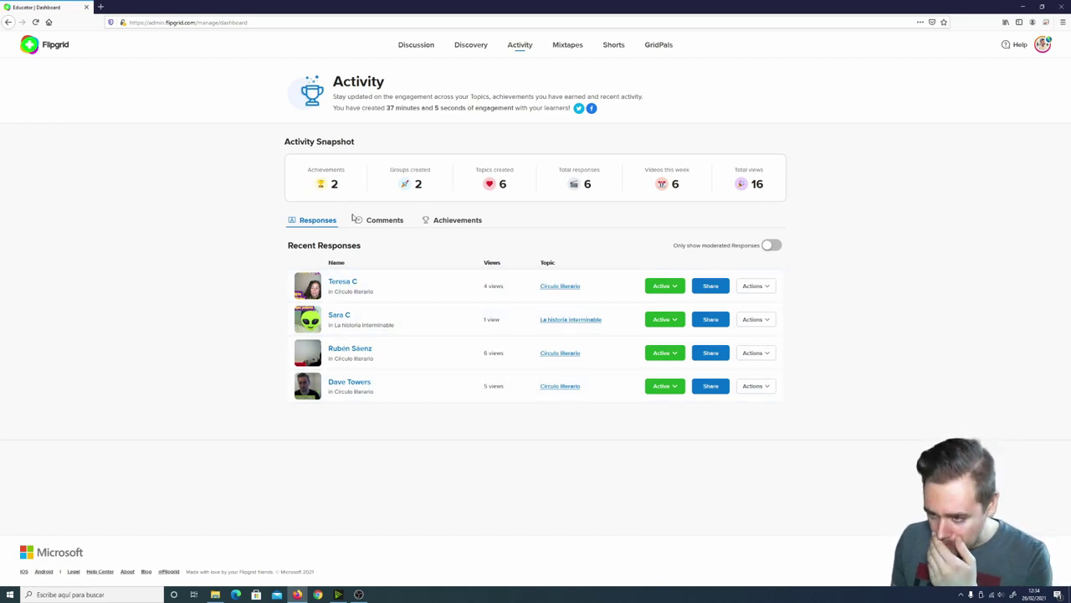
pyautogui.click(379, 222)
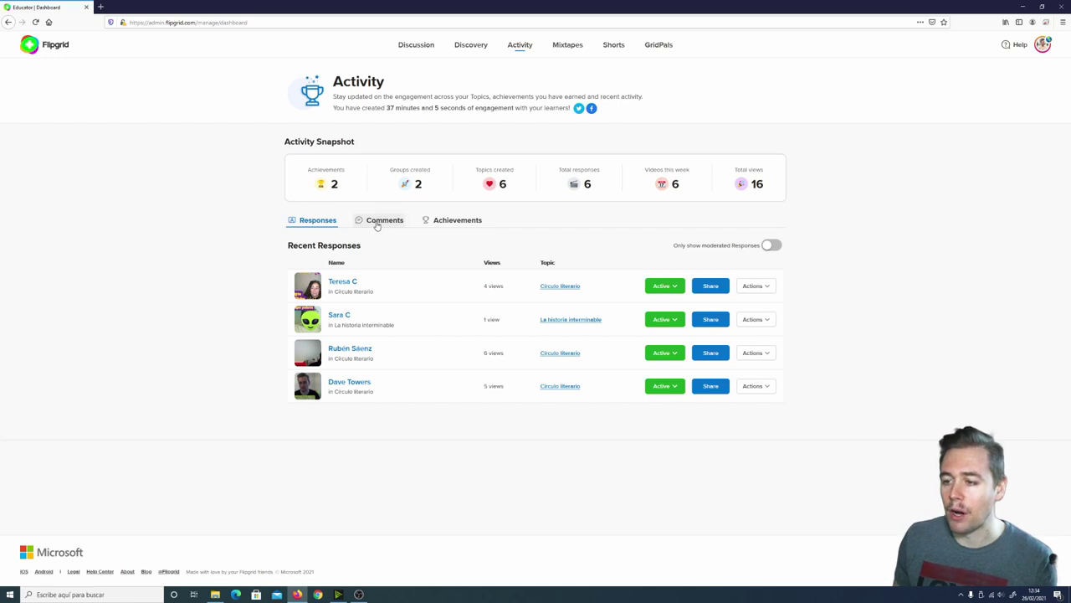
pyautogui.click(452, 225)
pyautogui.click(321, 223)
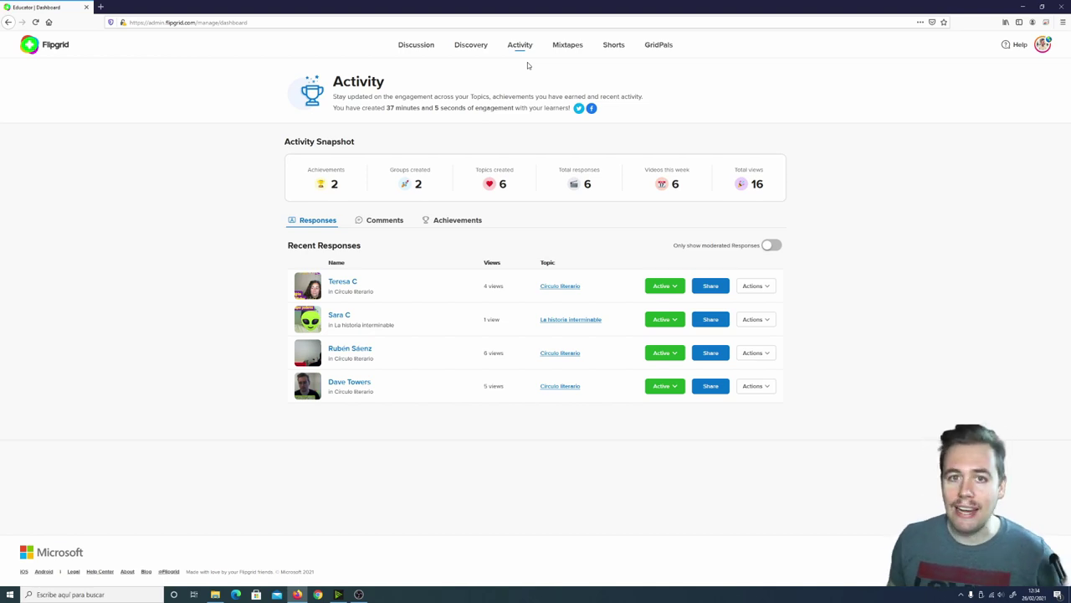
pyautogui.click(571, 47)
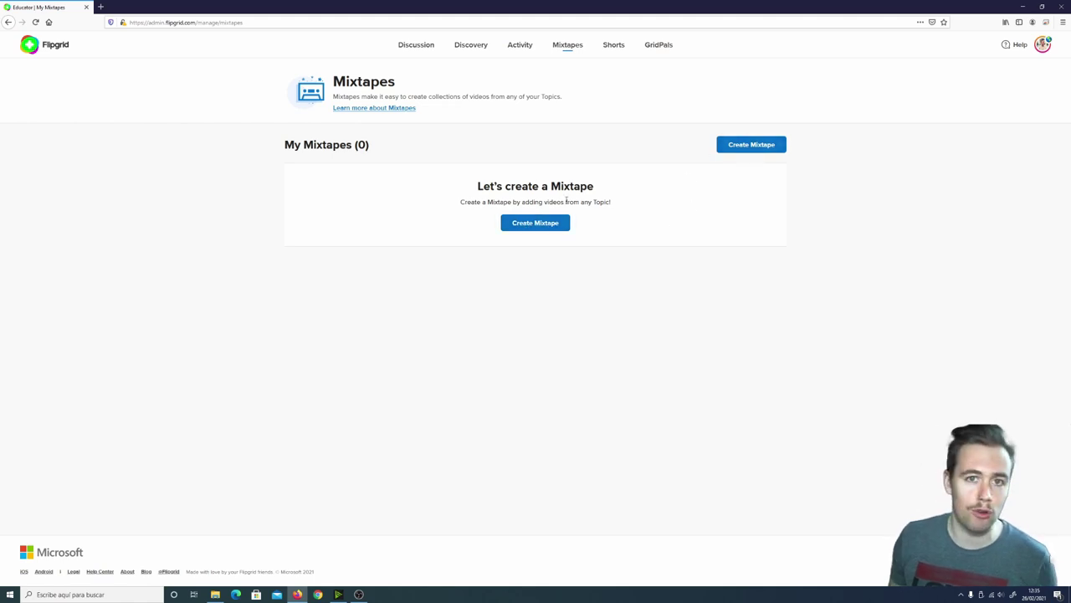
pyautogui.click(555, 224)
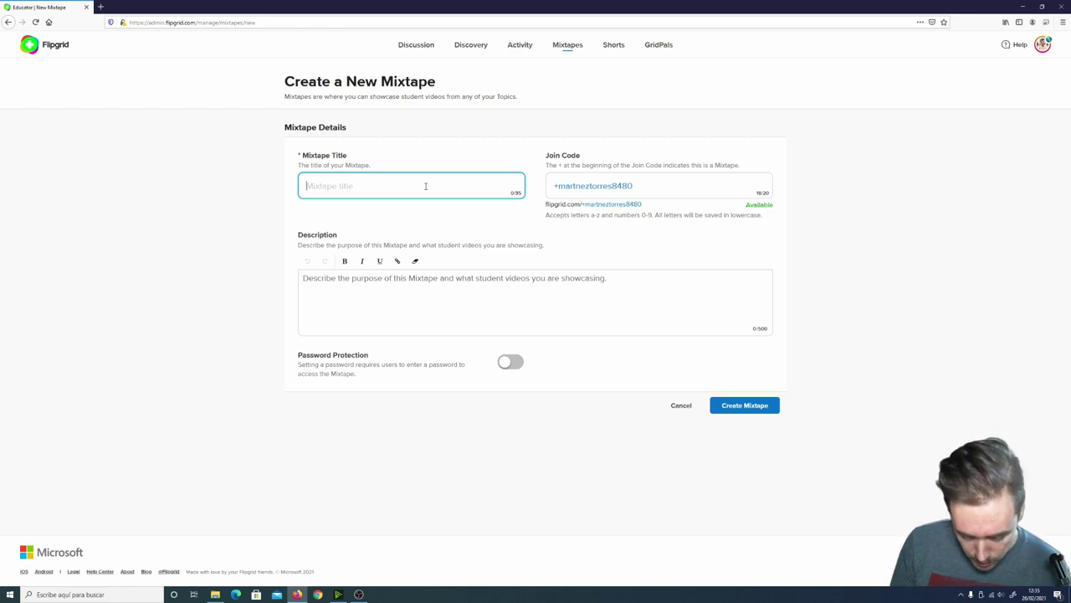
pyautogui.write('Circulo ')
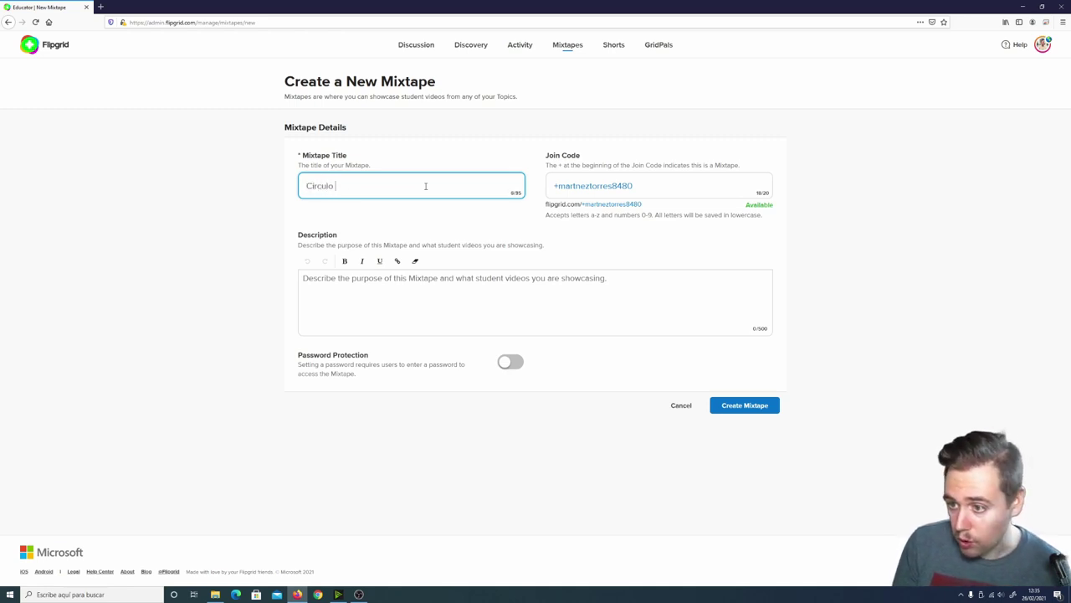
pyautogui.write('literario')
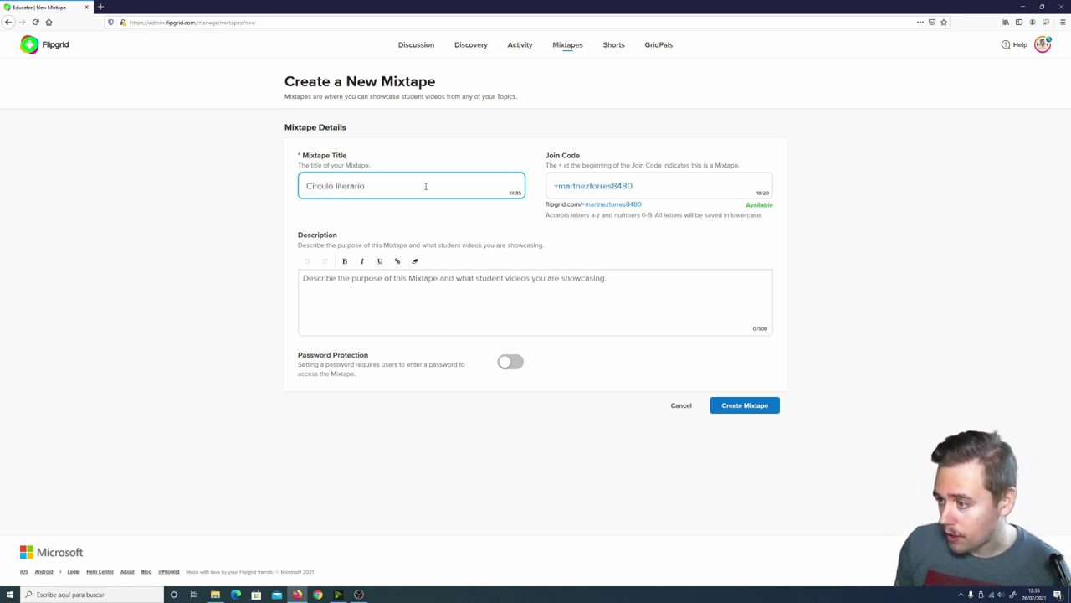
pyautogui.tripleClick(669, 185)
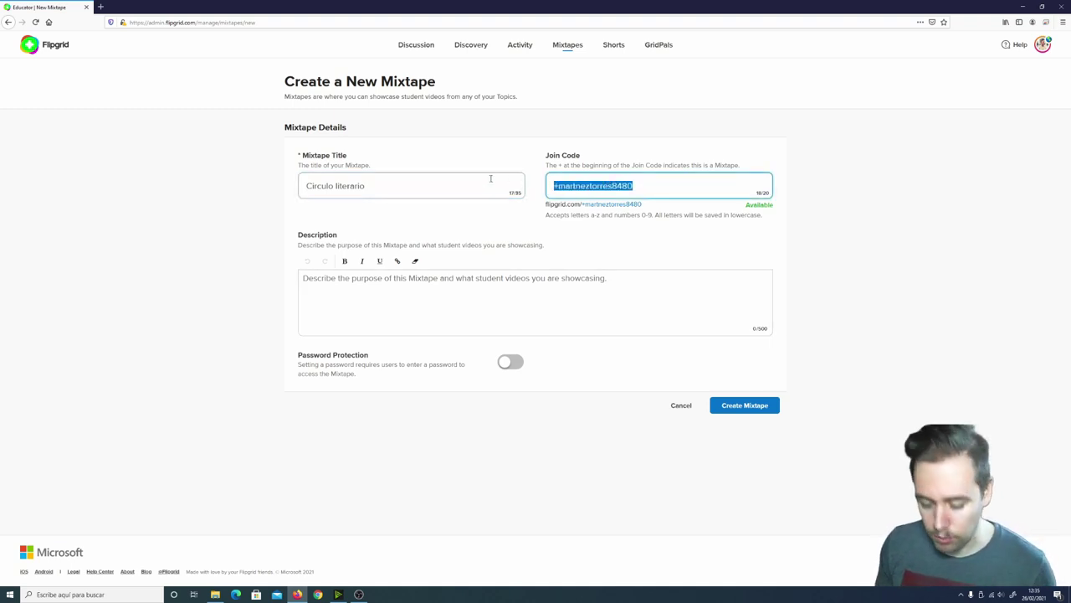
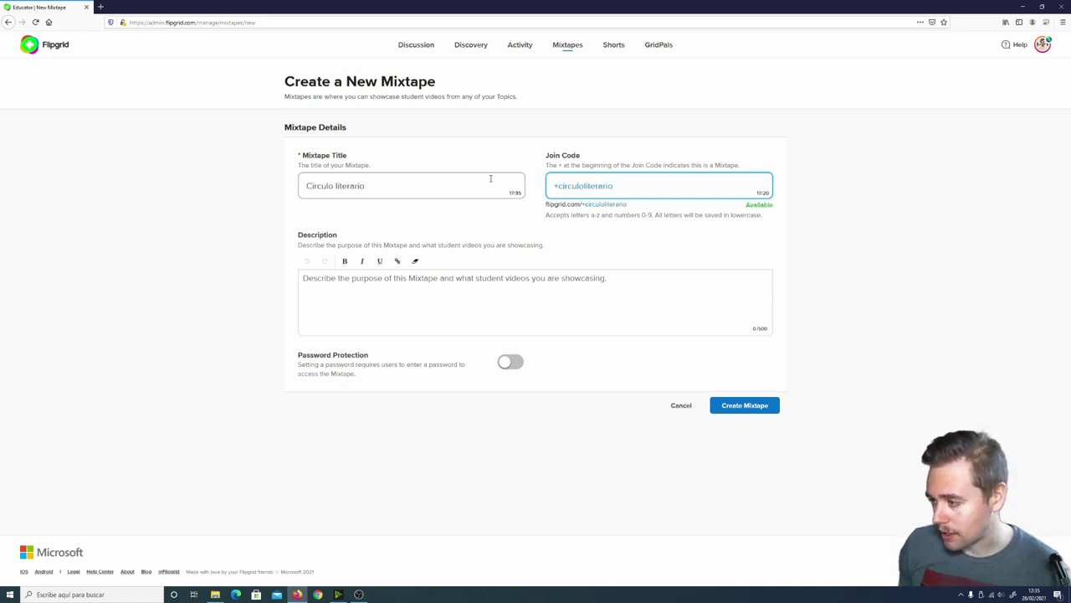
# Type the description 'Este es el círculo literario de la clase de 4ºA'
pyautogui.click(630, 286)
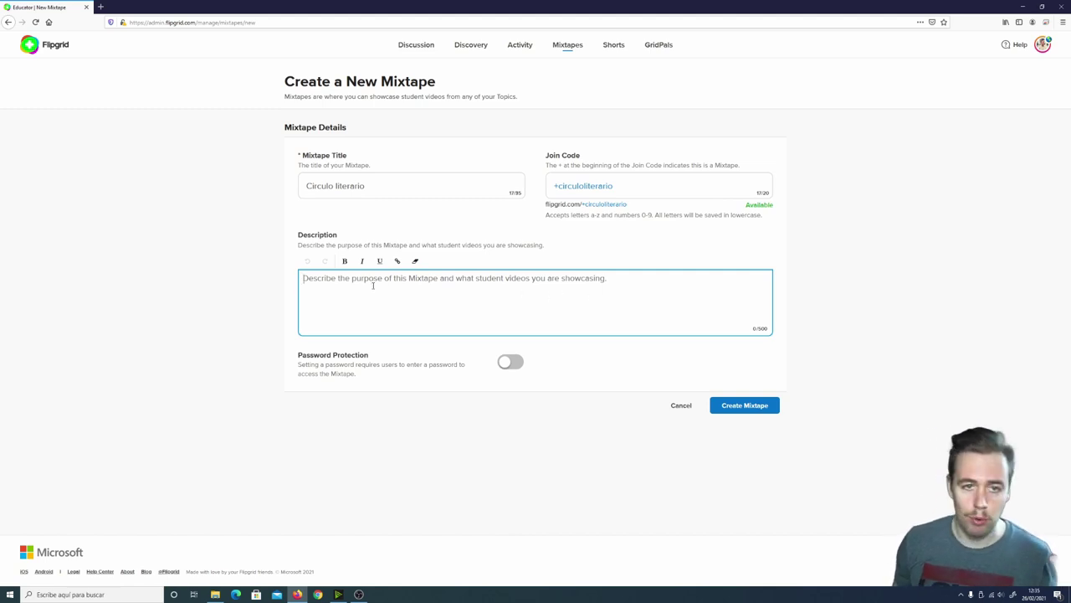
pyautogui.write('Este ')
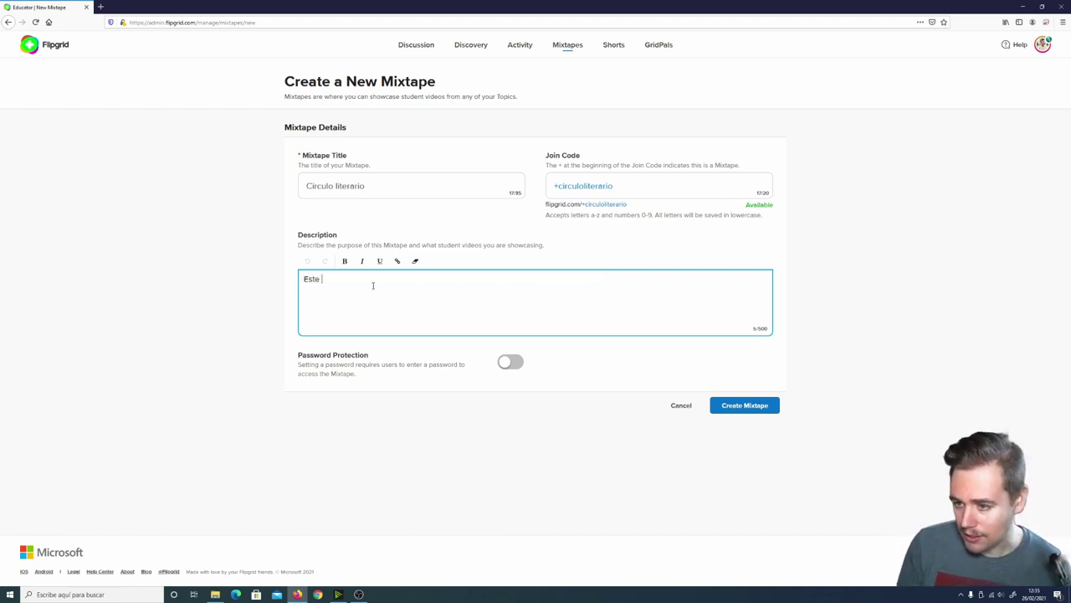
pyautogui.write('es el círculo lite')
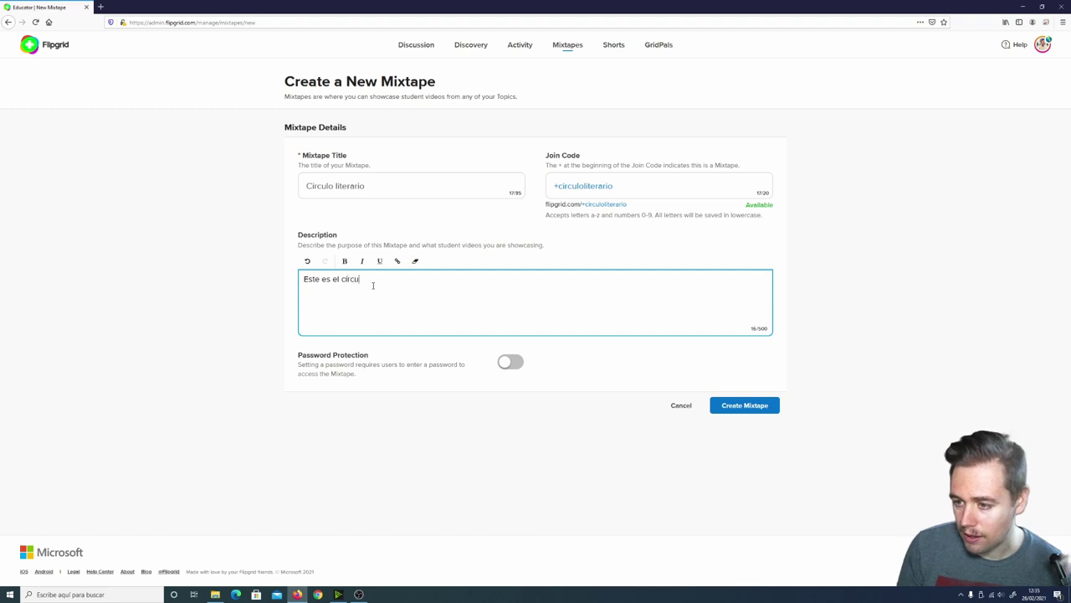
pyautogui.write('rio ')
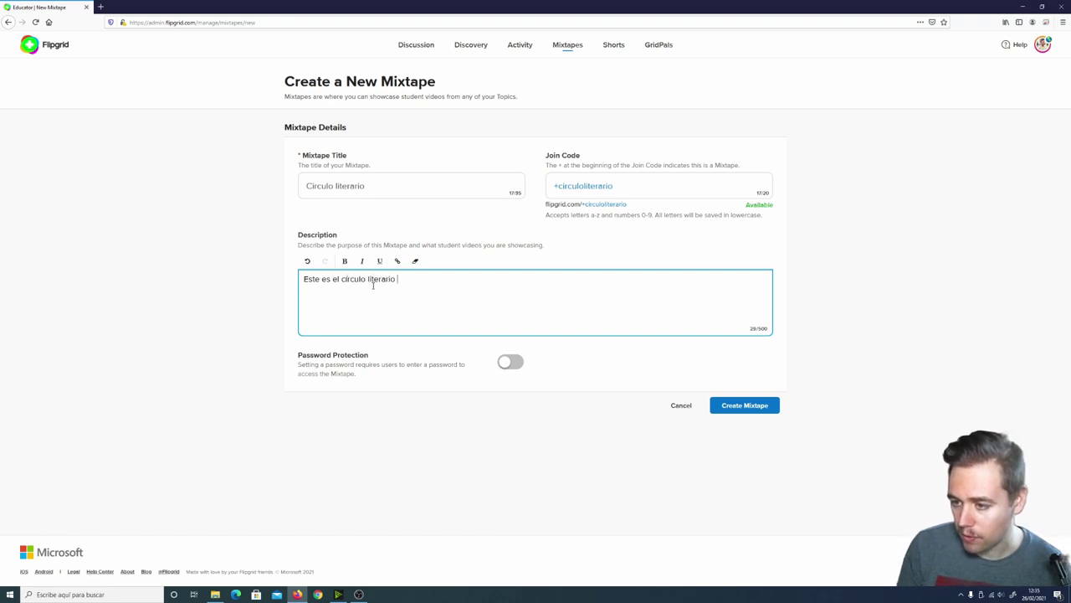
pyautogui.write('de la clase de 4ºA')
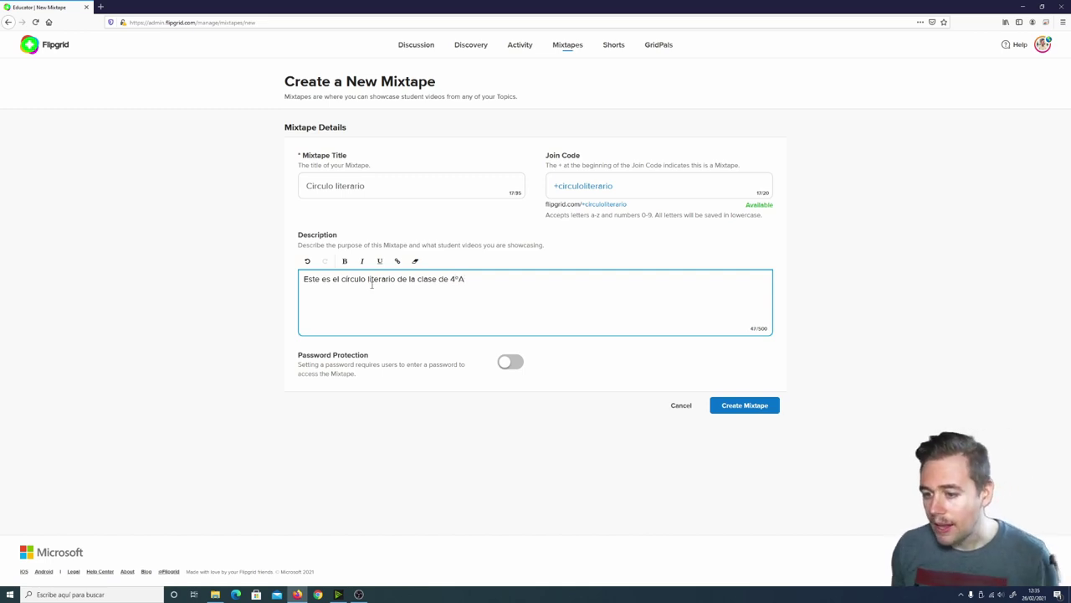
# Try enabling password protection with a short password and attempt to create the mixtape
pyautogui.click(513, 366)
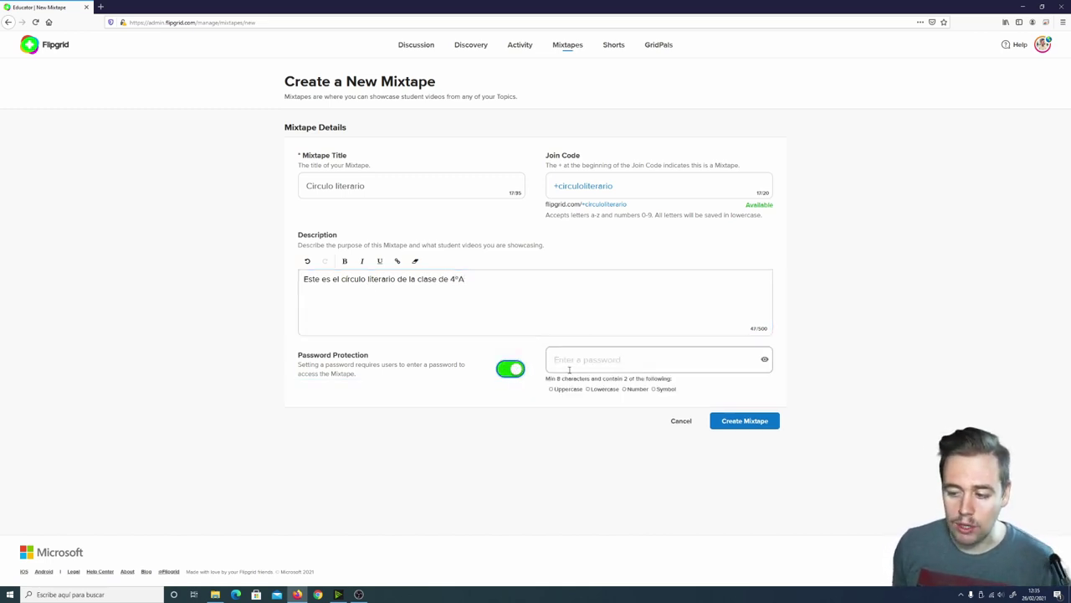
pyautogui.click(512, 369)
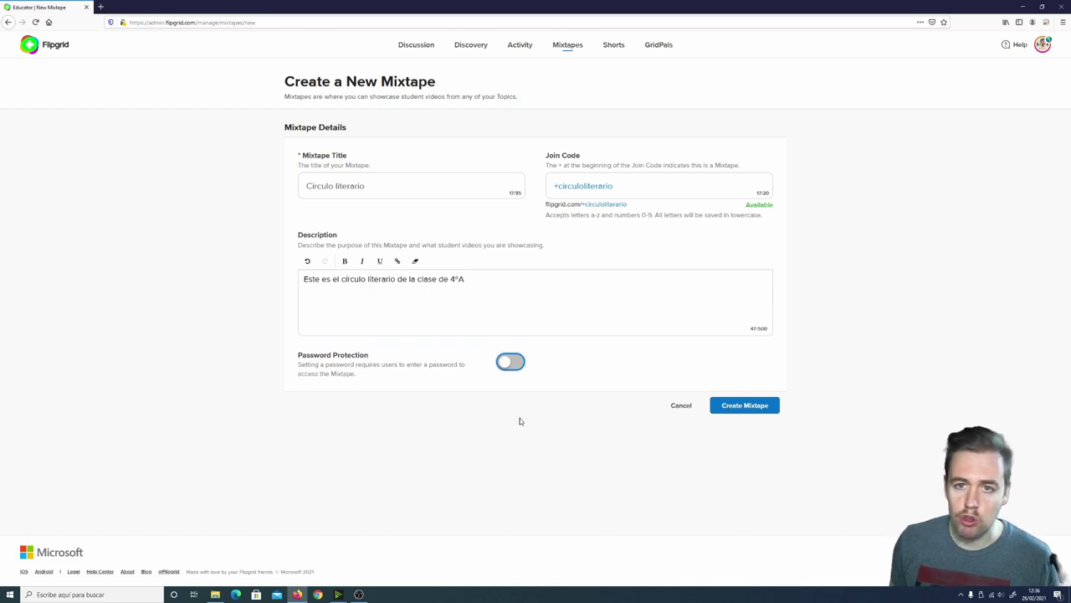
pyautogui.click(511, 361)
pyautogui.click(621, 367)
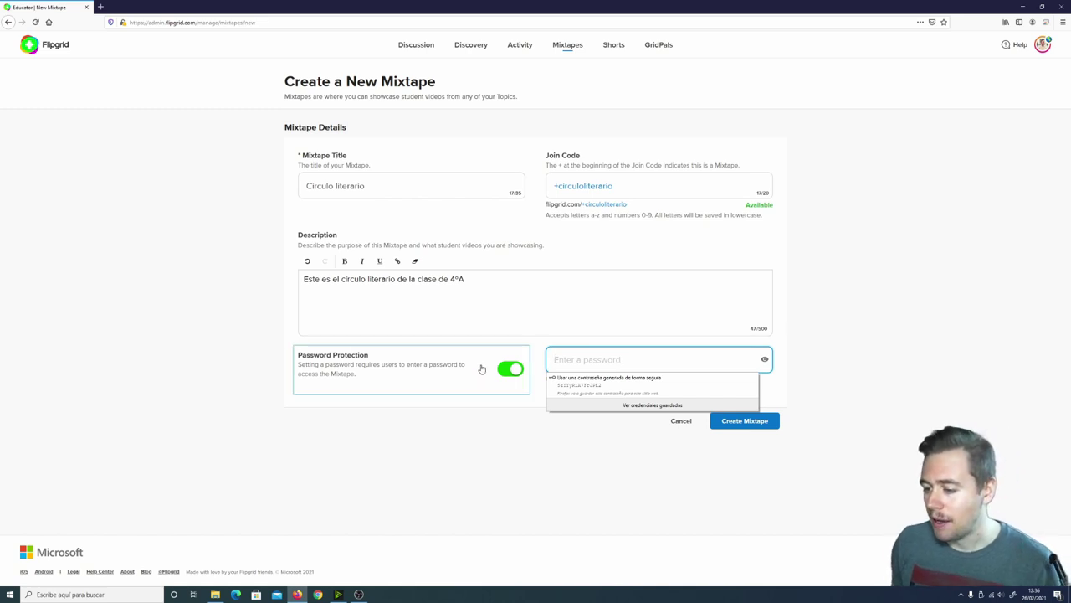
pyautogui.click(666, 368)
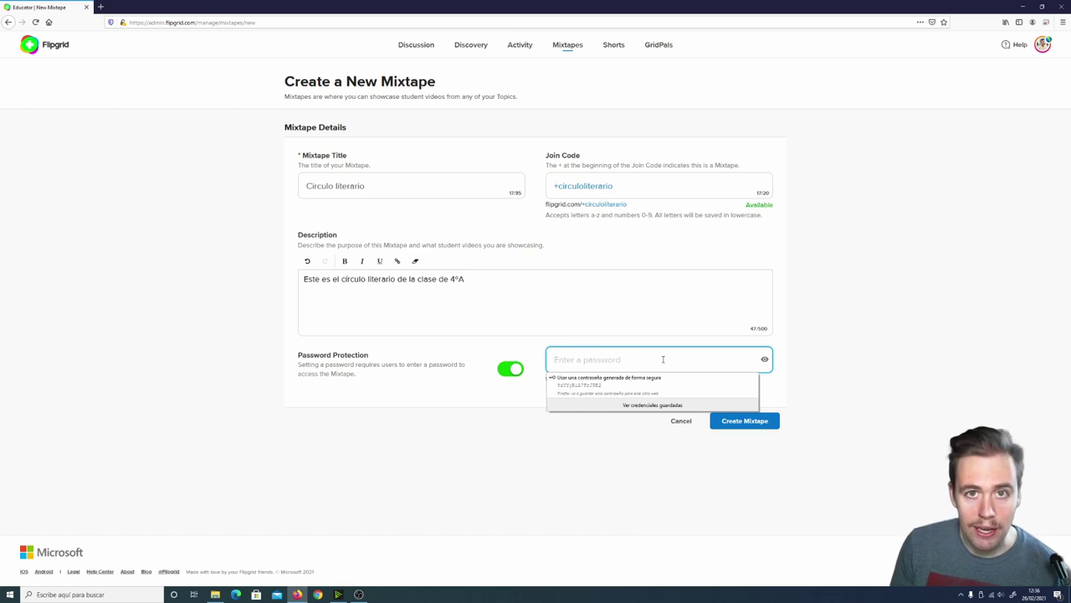
pyautogui.write('circu')
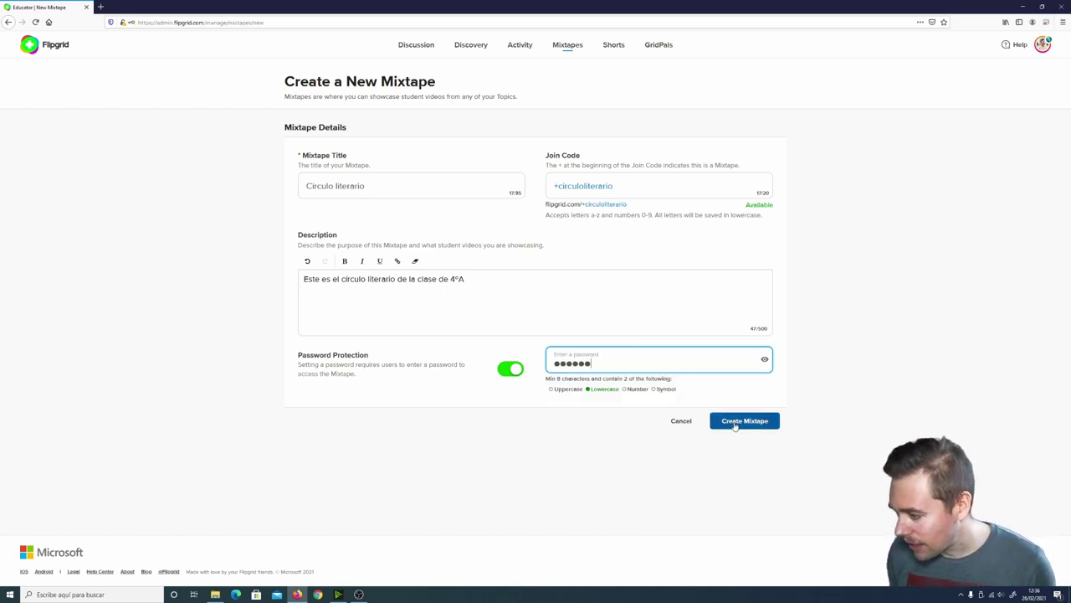
pyautogui.click(739, 422)
# Turn password protection off and create the Circulo literario mixtape
pyautogui.click(622, 358)
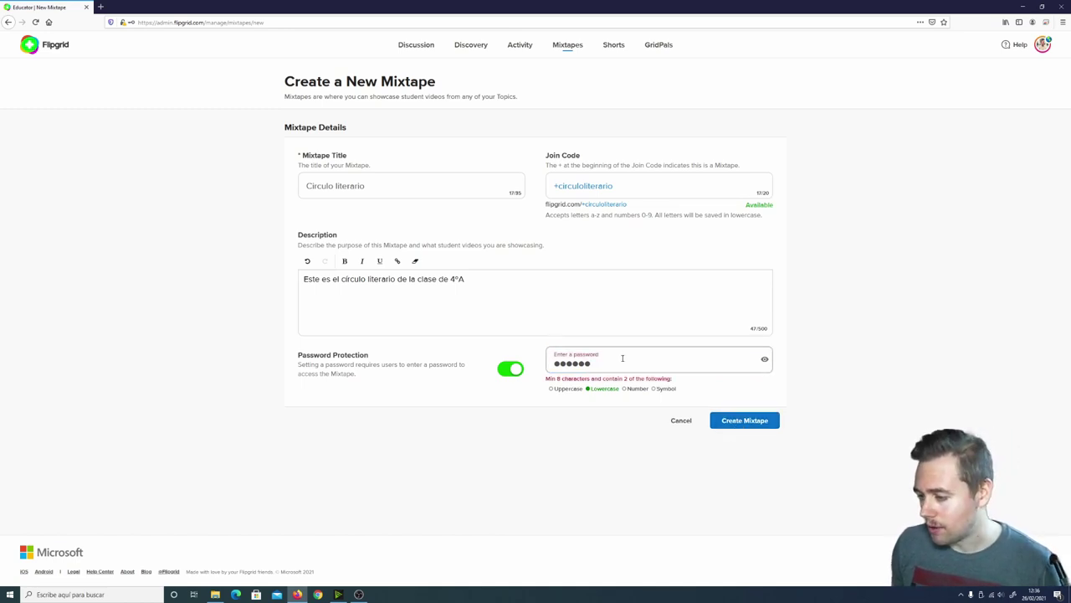
pyautogui.click(508, 370)
pyautogui.click(507, 367)
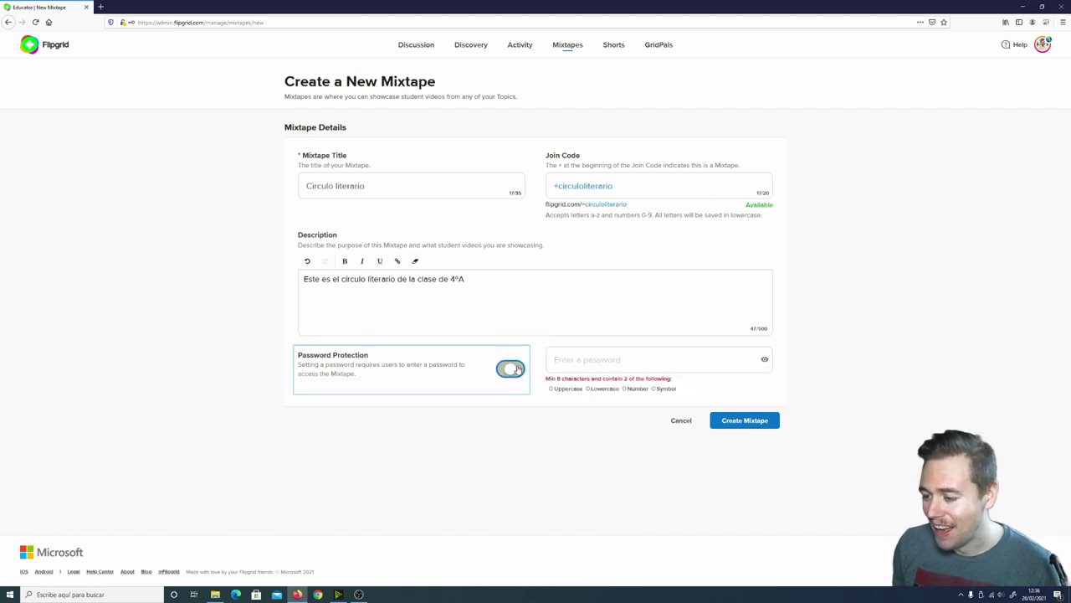
pyautogui.click(581, 365)
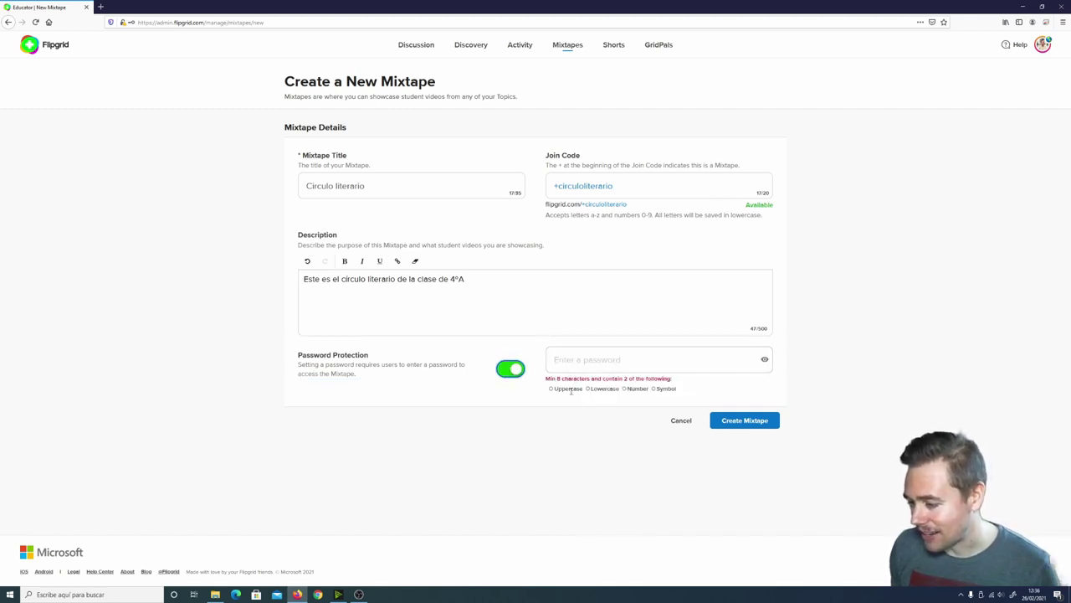
pyautogui.click(508, 372)
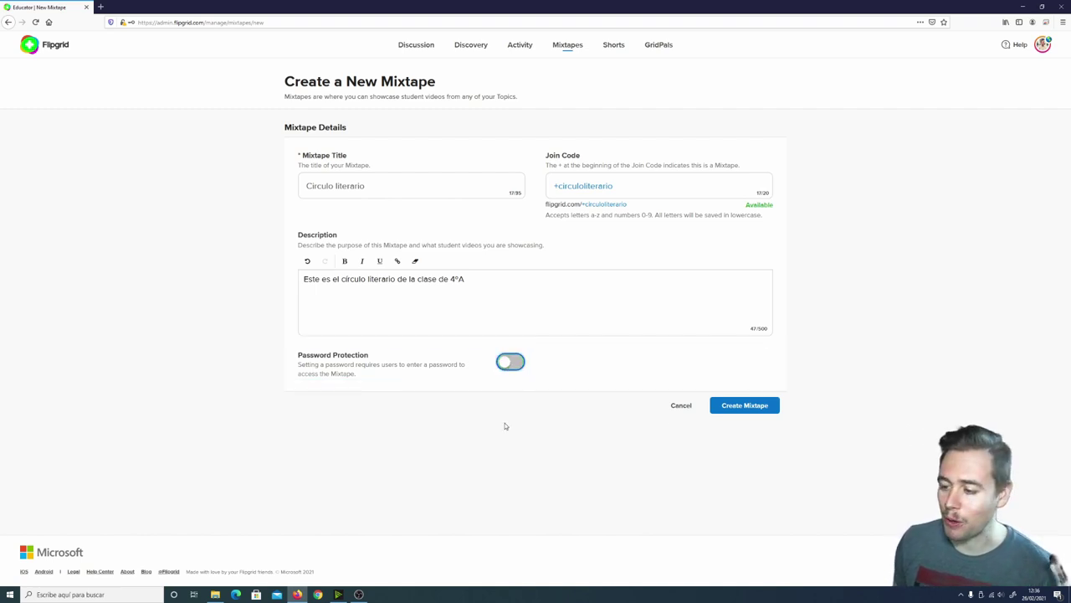
pyautogui.click(744, 407)
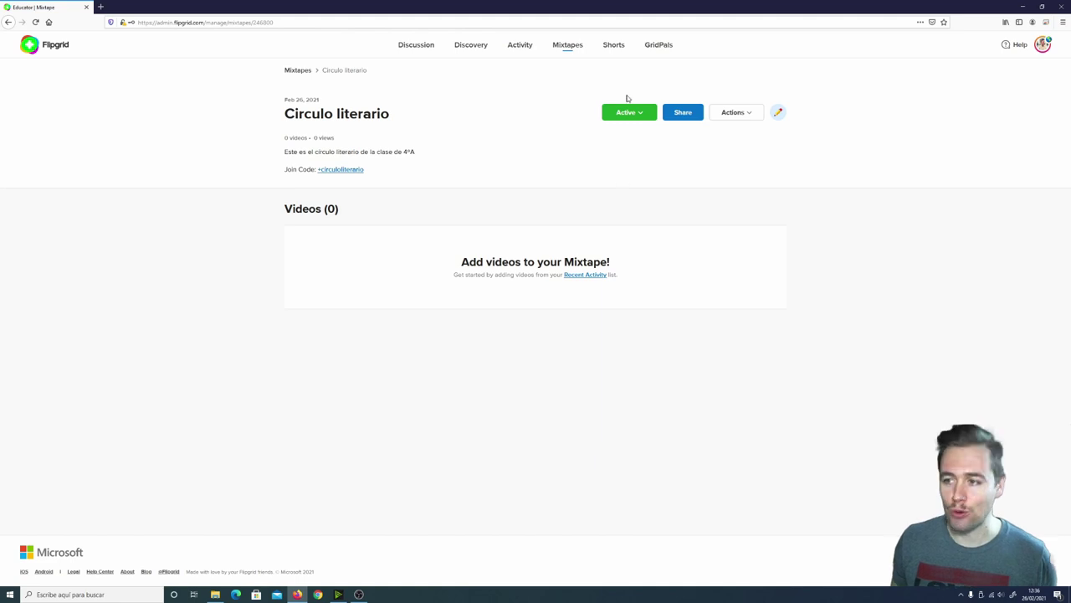
# Open the Circulo literario topic in the 4º A discussion group
pyautogui.click(419, 46)
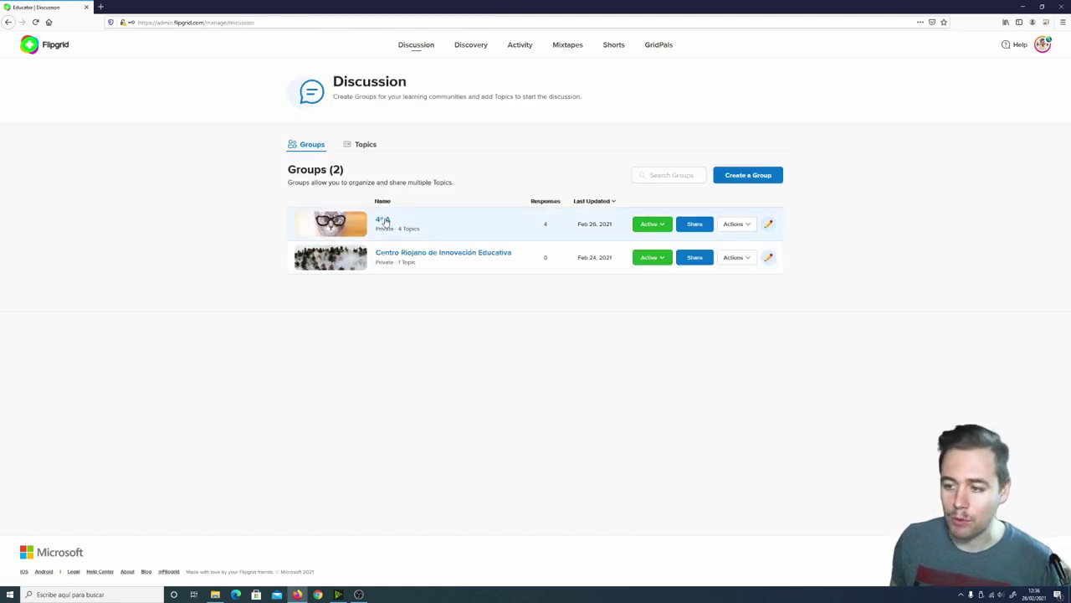
pyautogui.click(386, 220)
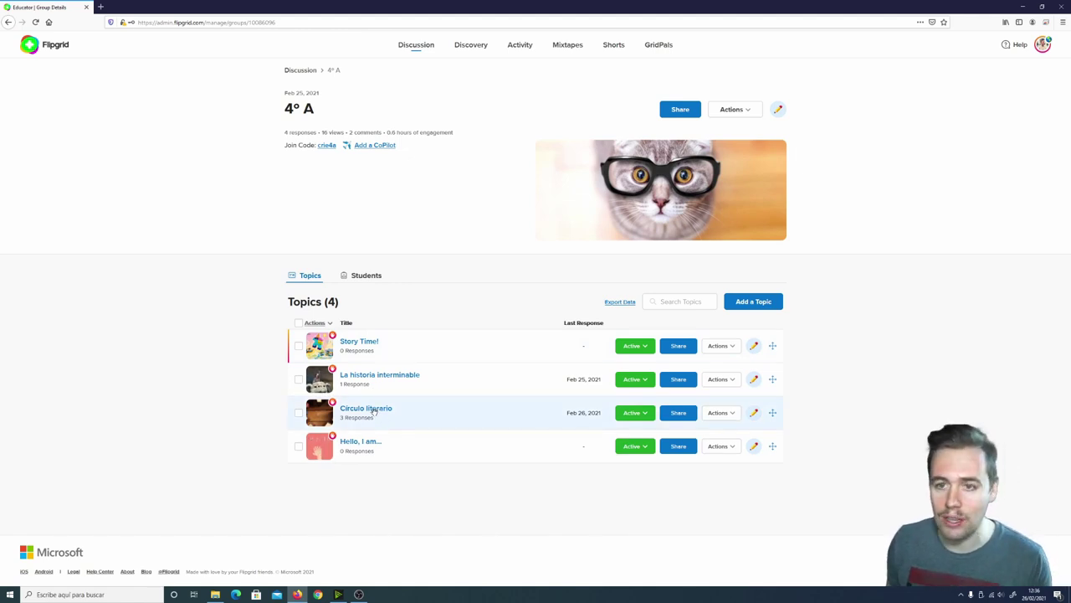
pyautogui.click(374, 410)
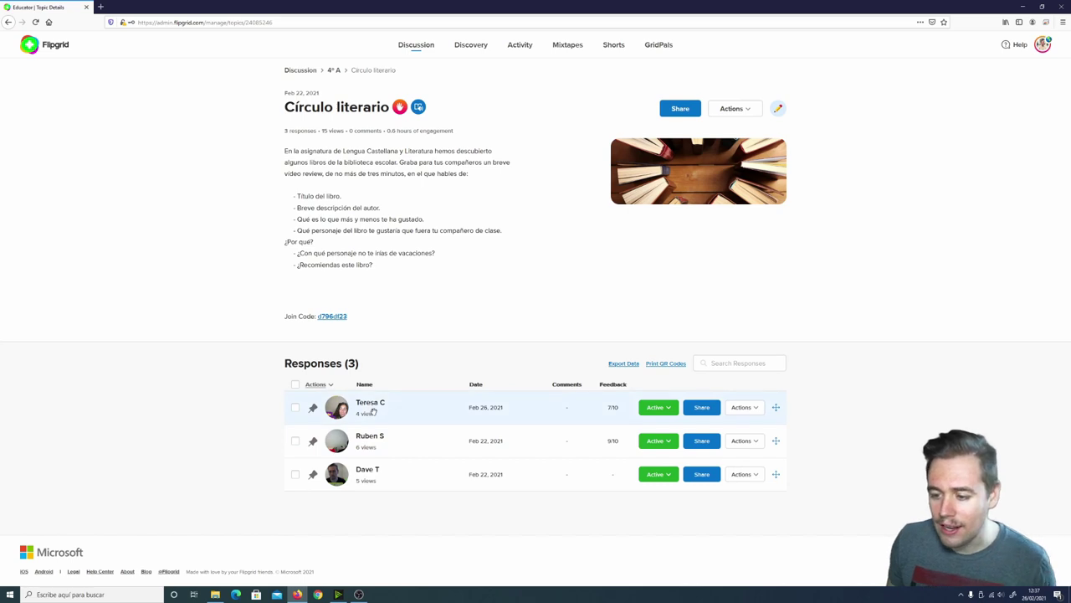
# Add the first student's response video to the Circulo literario mixtape
pyautogui.click(756, 409)
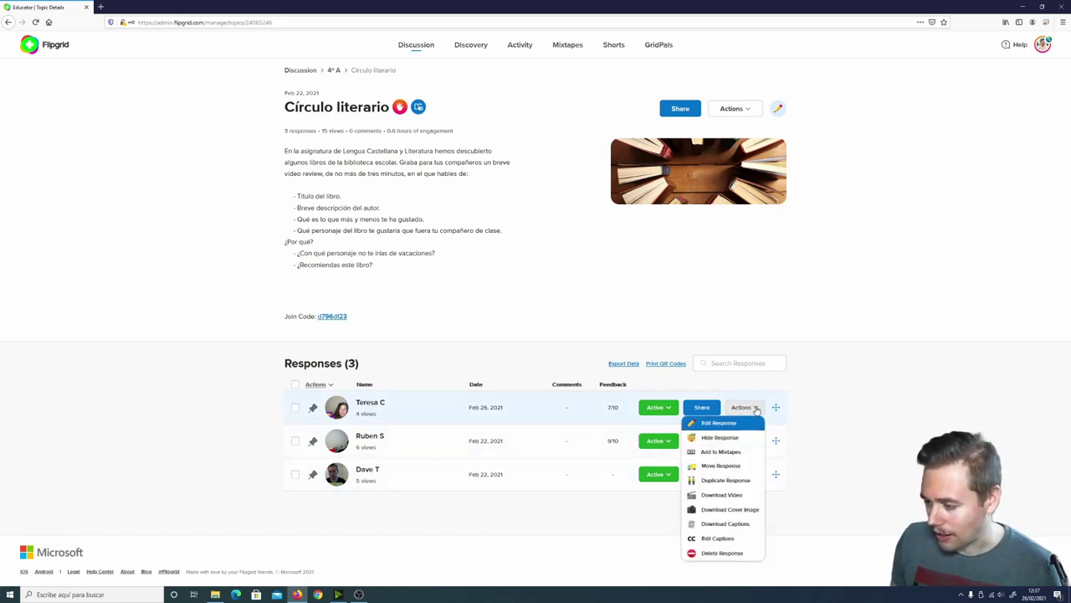
pyautogui.click(756, 409)
pyautogui.click(756, 410)
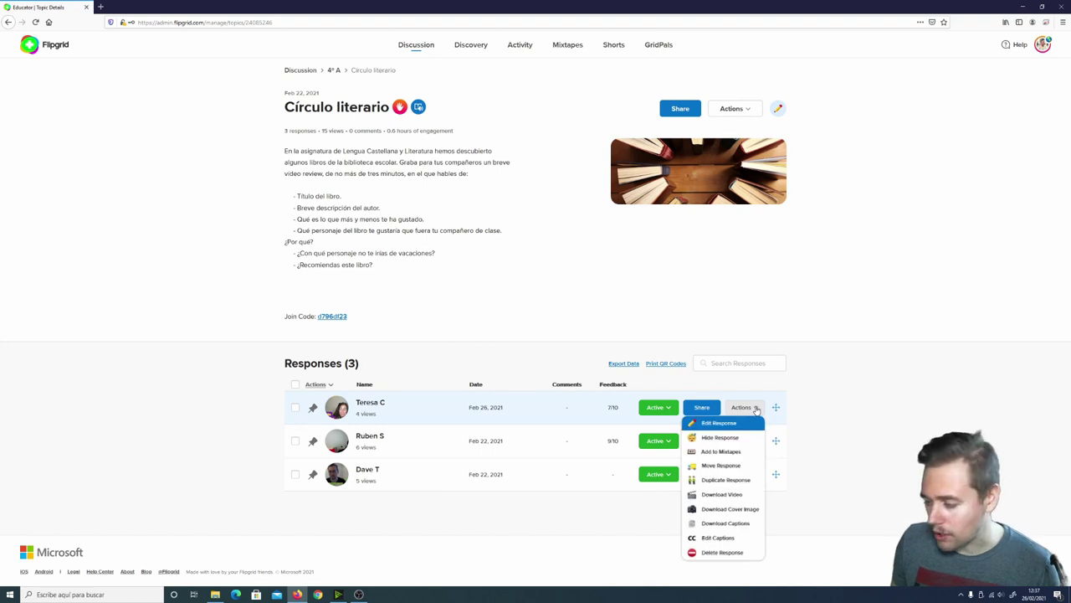
pyautogui.click(718, 452)
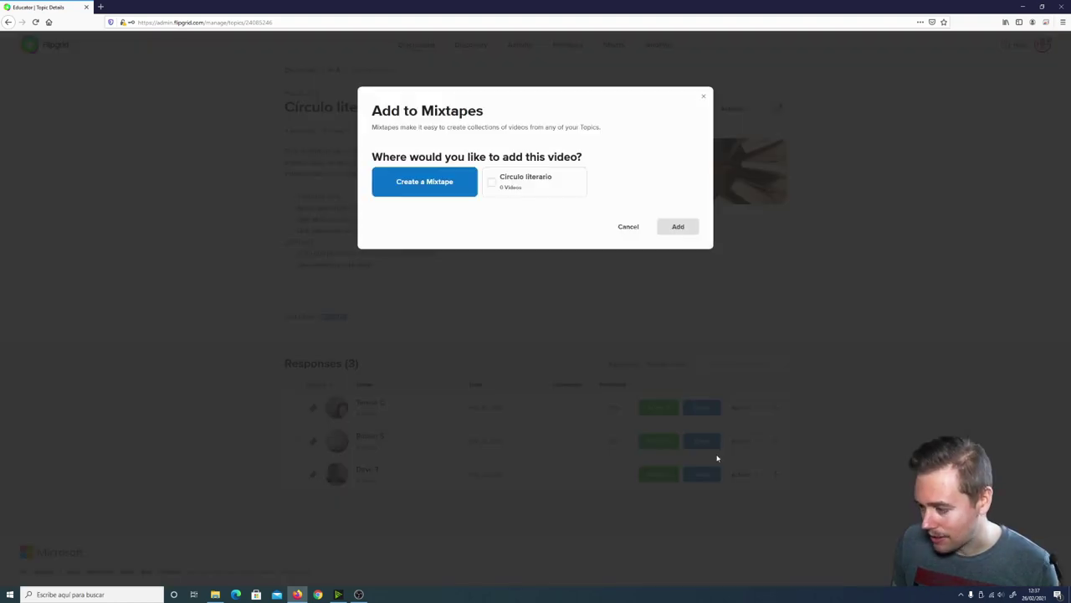
pyautogui.click(492, 183)
pyautogui.click(679, 228)
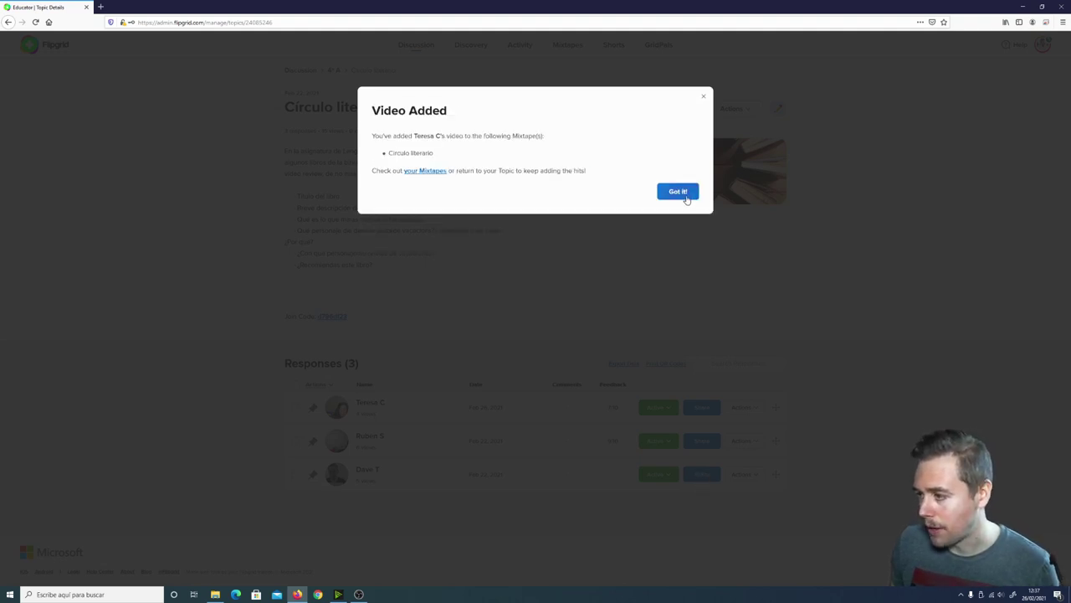
pyautogui.click(684, 194)
# Add the second student's response video to the Circulo literario mixtape
pyautogui.click(739, 440)
pyautogui.click(719, 487)
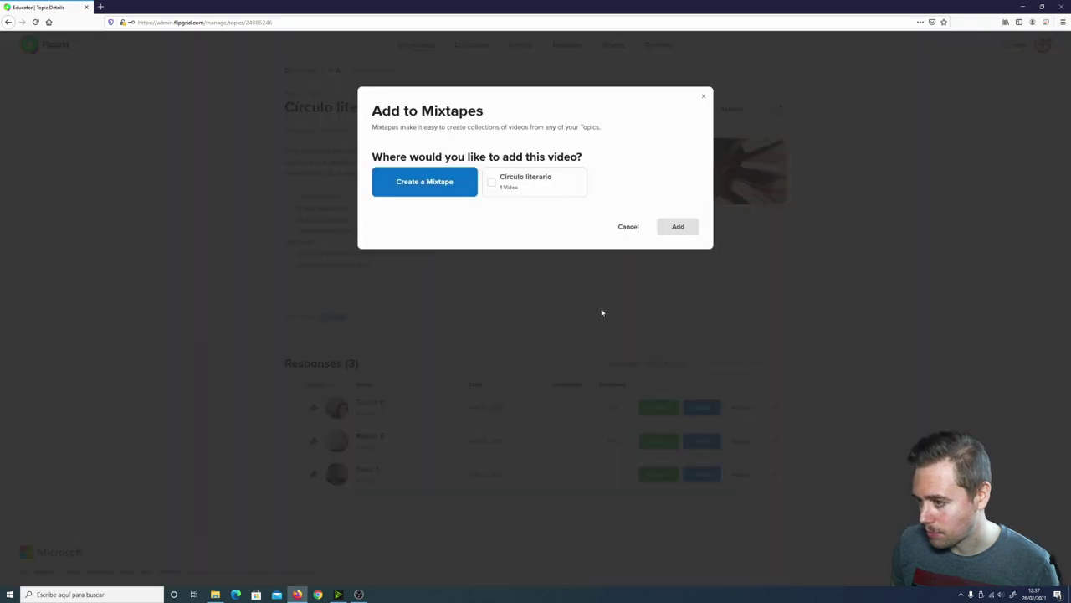
pyautogui.click(519, 183)
pyautogui.click(677, 227)
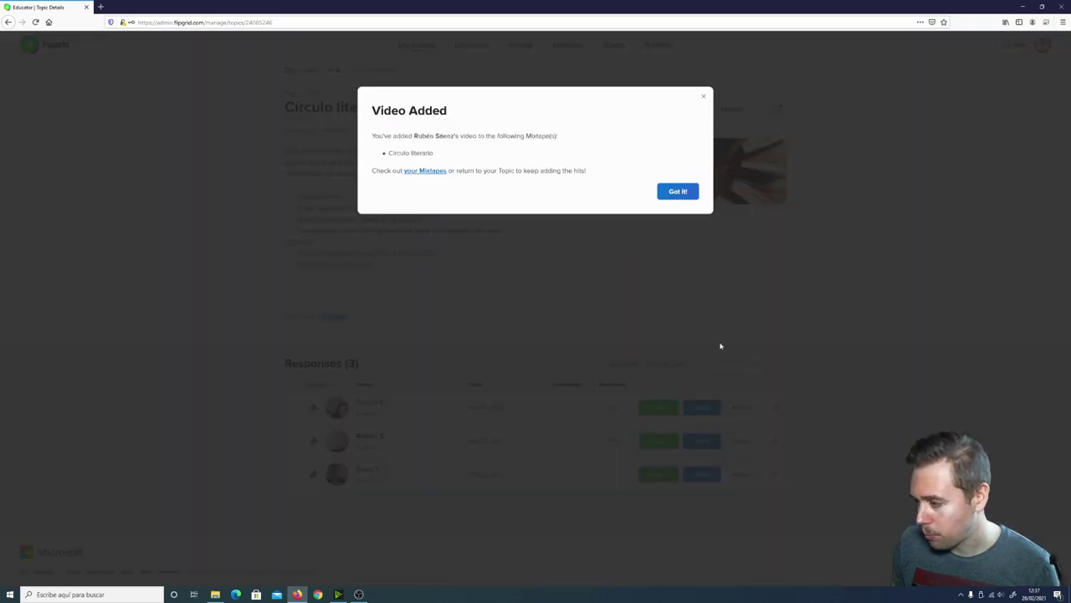
pyautogui.click(674, 194)
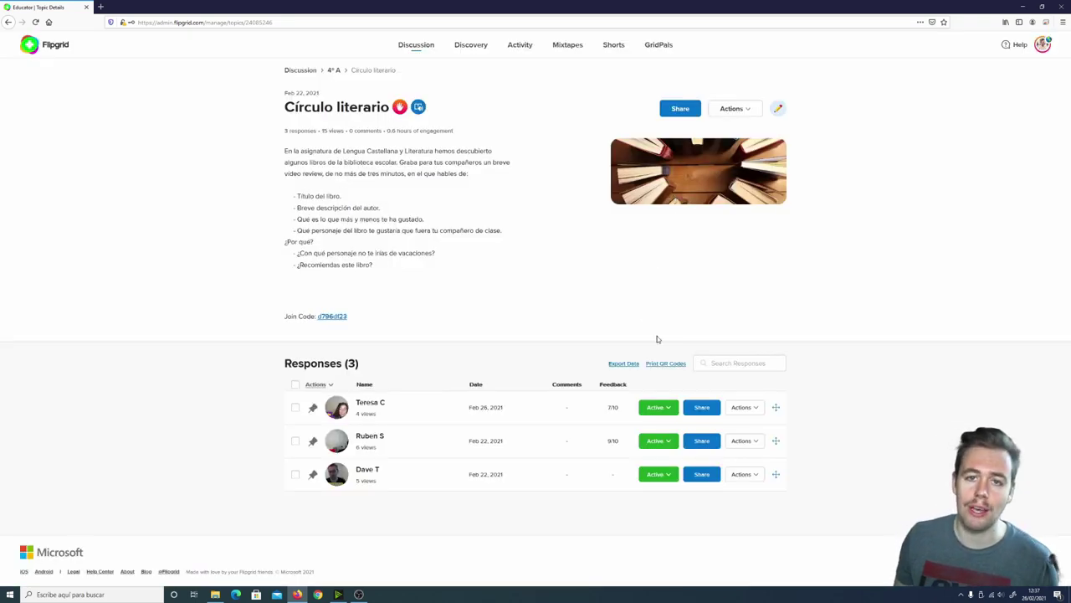
# Preview the last response, then add it to the Circulo literario mixtape
pyautogui.click(761, 476)
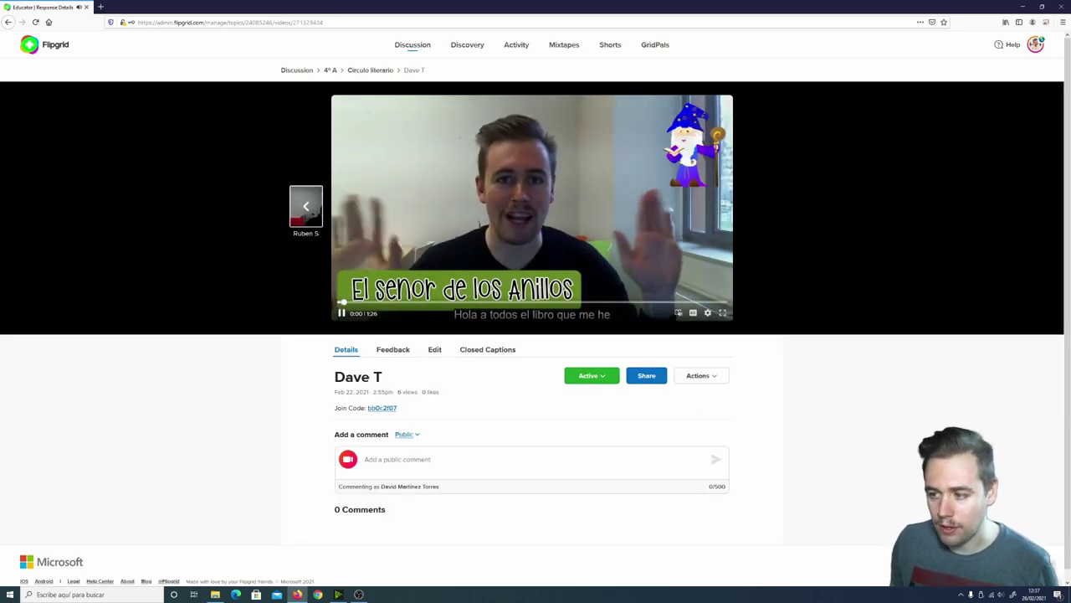
pyautogui.click(369, 70)
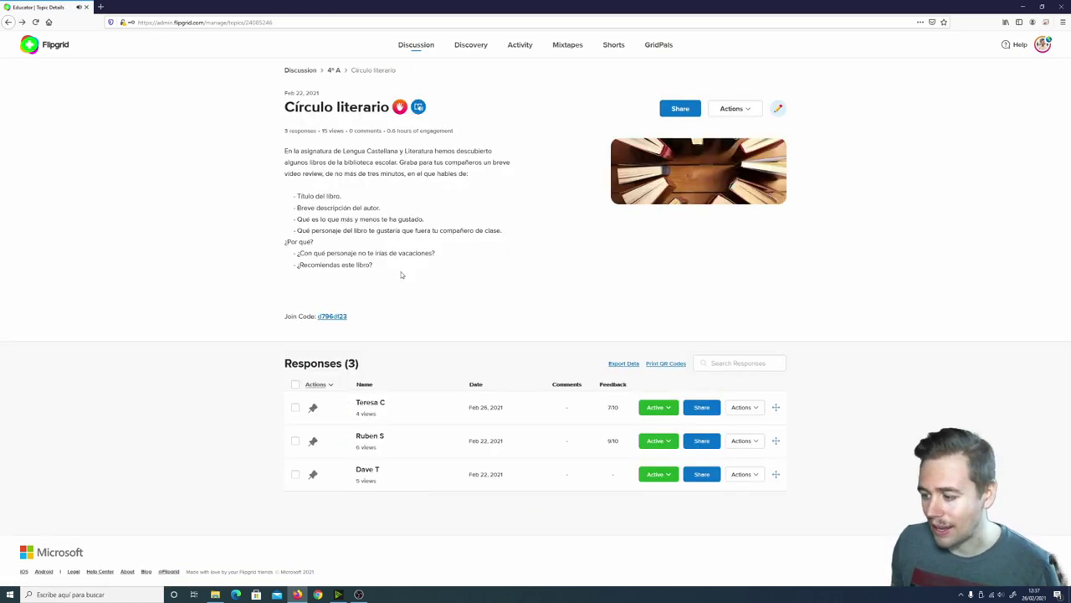
pyautogui.click(743, 474)
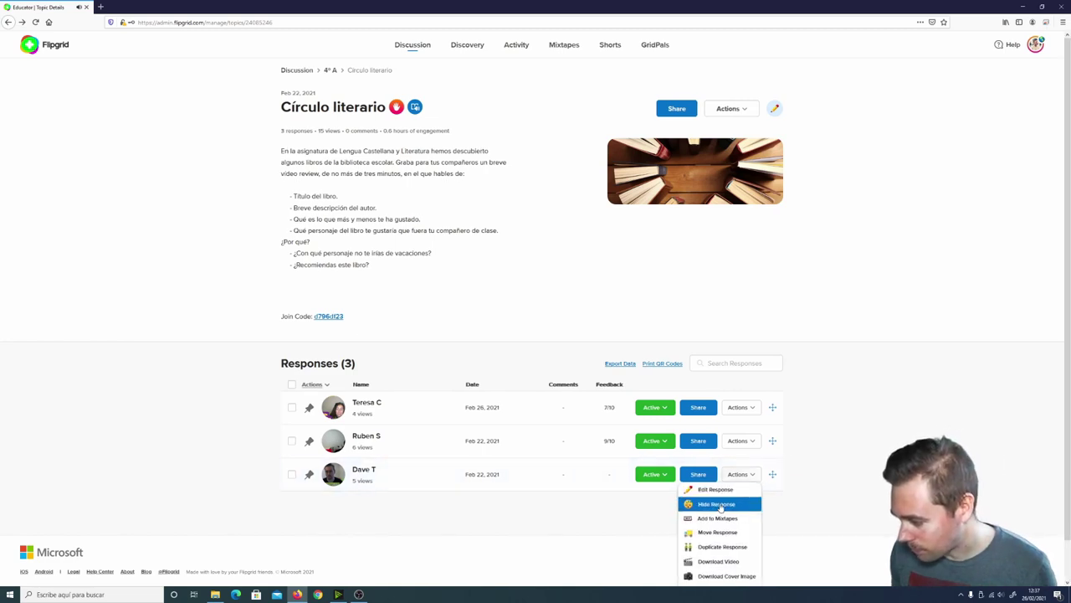
pyautogui.click(717, 519)
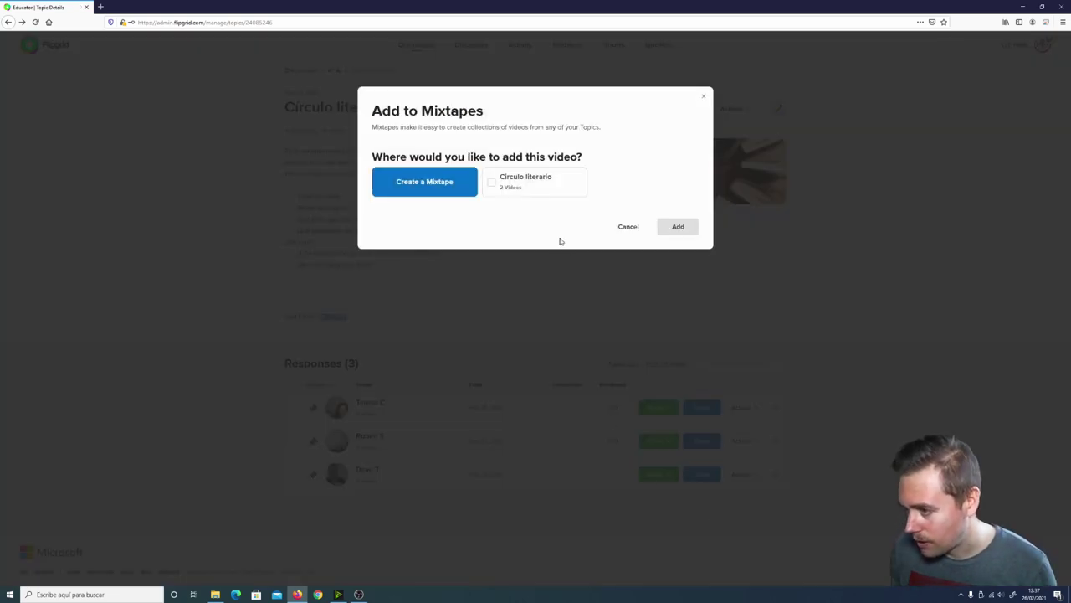
pyautogui.click(494, 180)
pyautogui.click(671, 227)
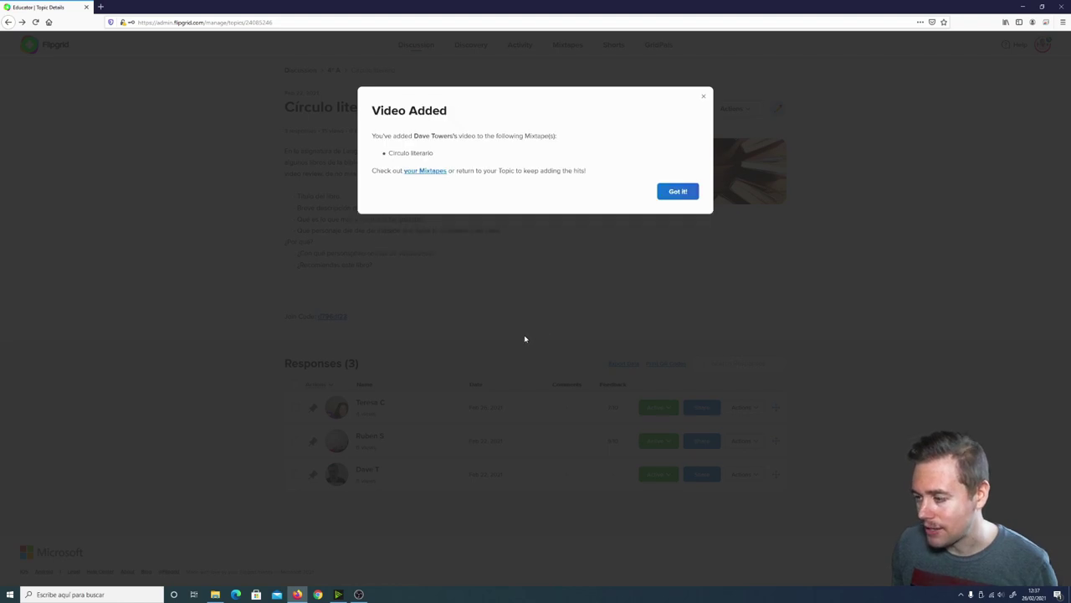
pyautogui.click(682, 191)
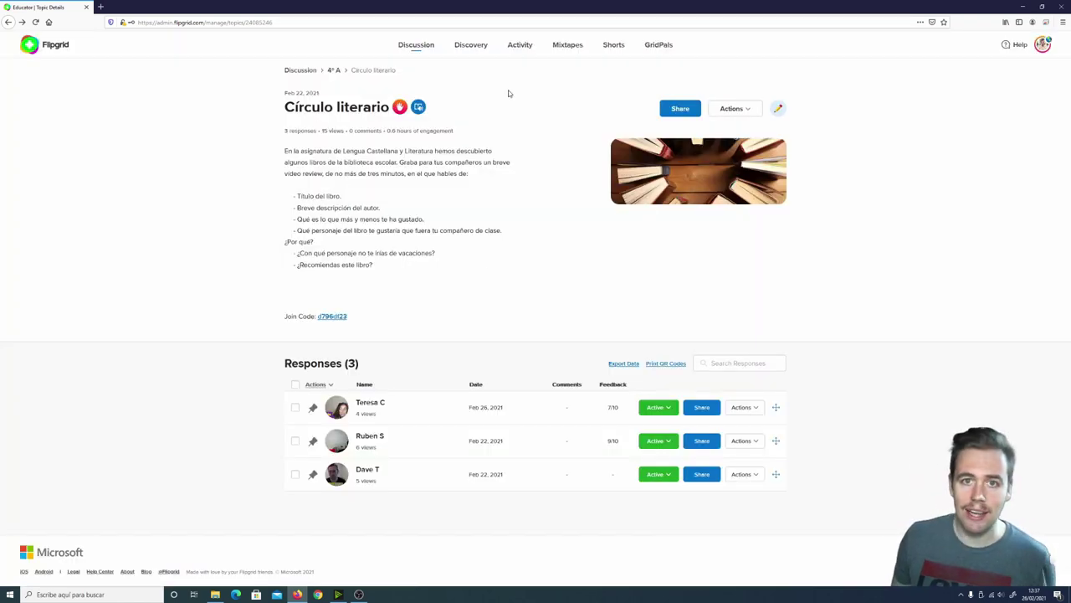
# Open the Circulo literario mixtape and drag its first video below the second
pyautogui.click(557, 49)
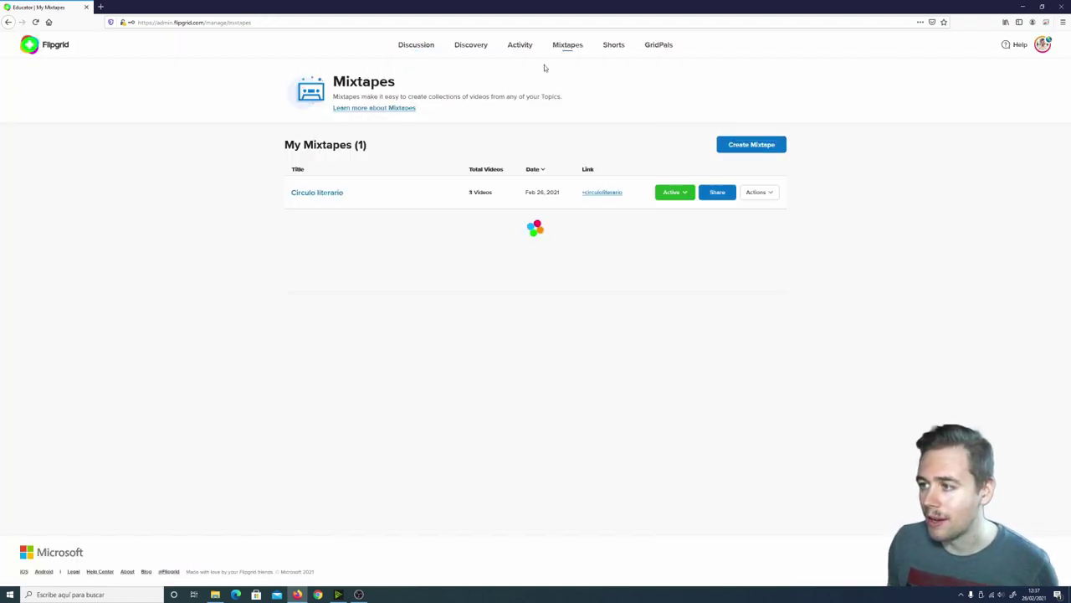
pyautogui.click(328, 194)
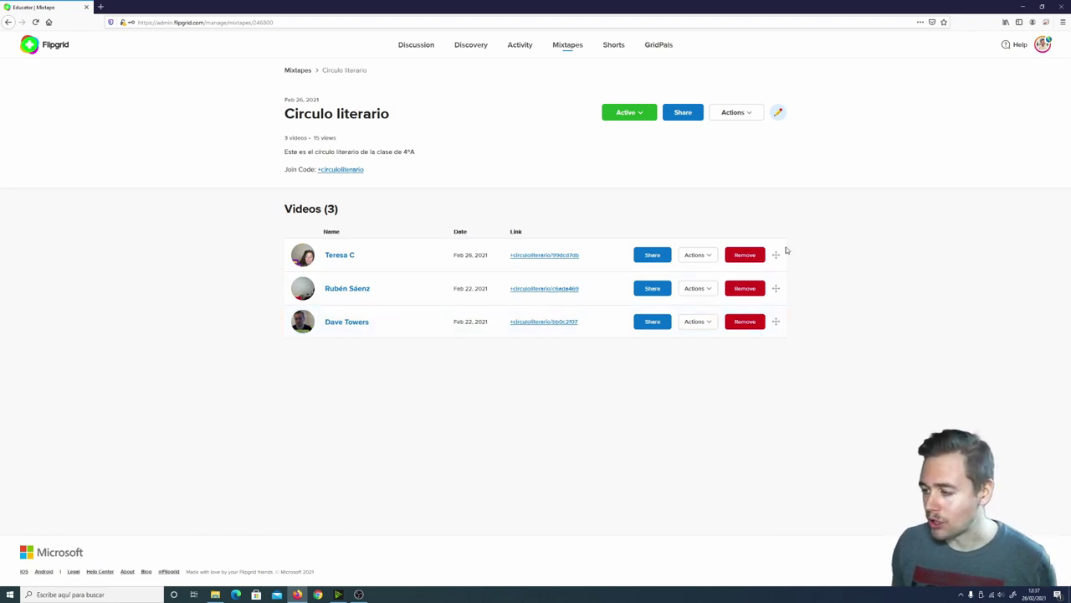
pyautogui.moveTo(776, 255); pyautogui.dragTo(780, 303)
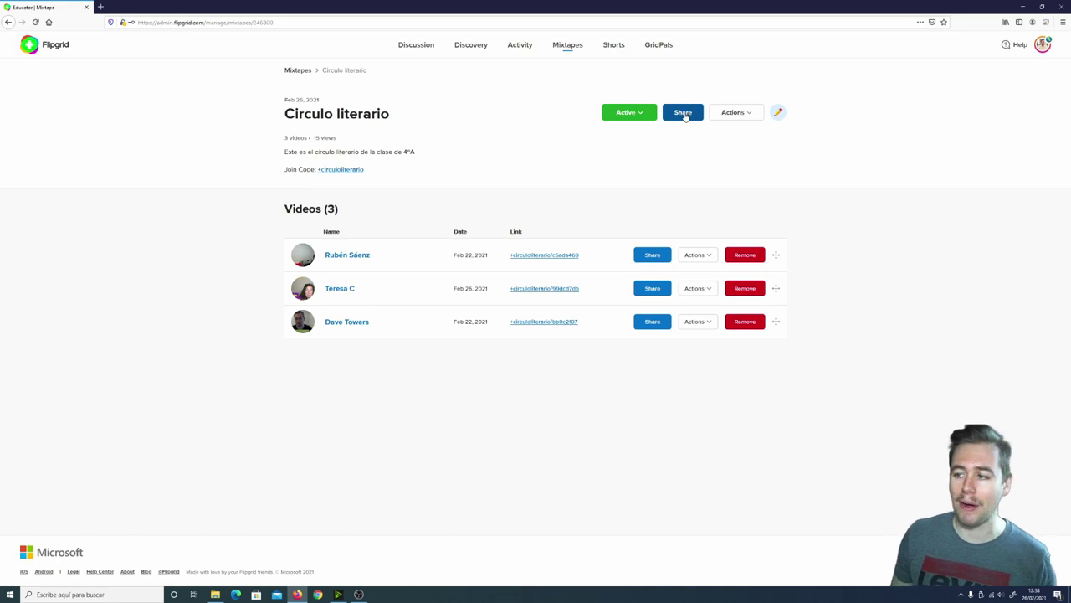
pyautogui.click(684, 114)
pyautogui.click(635, 153)
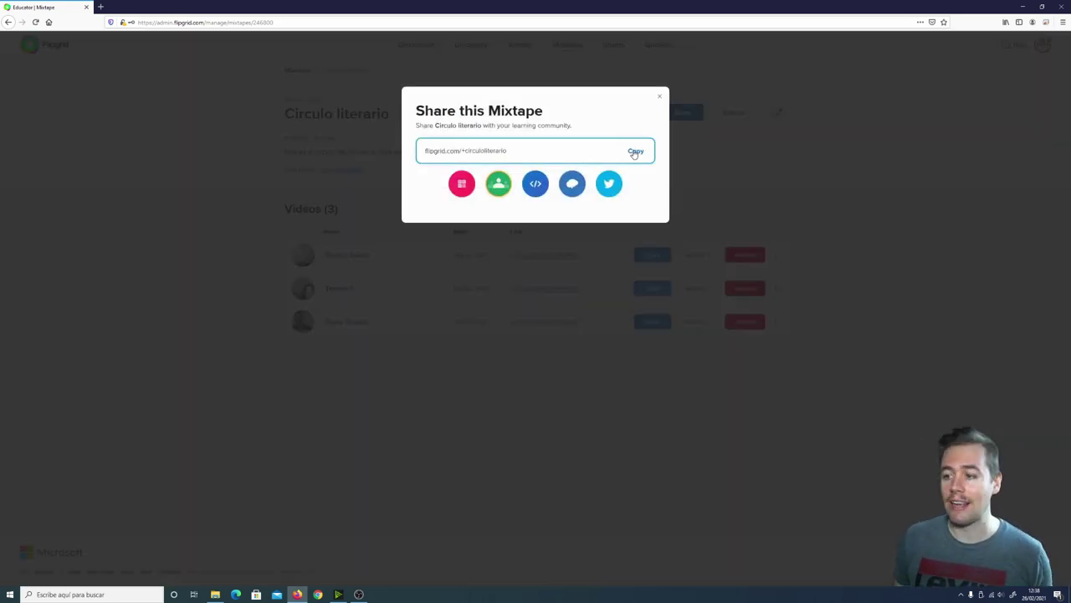
pyautogui.click(457, 190)
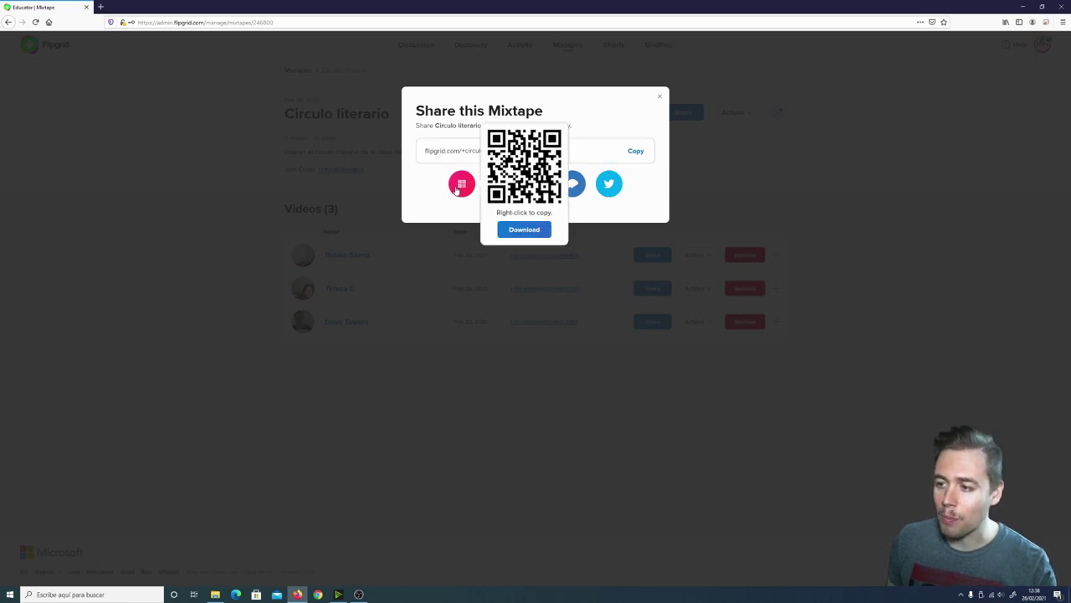
pyautogui.click(410, 196)
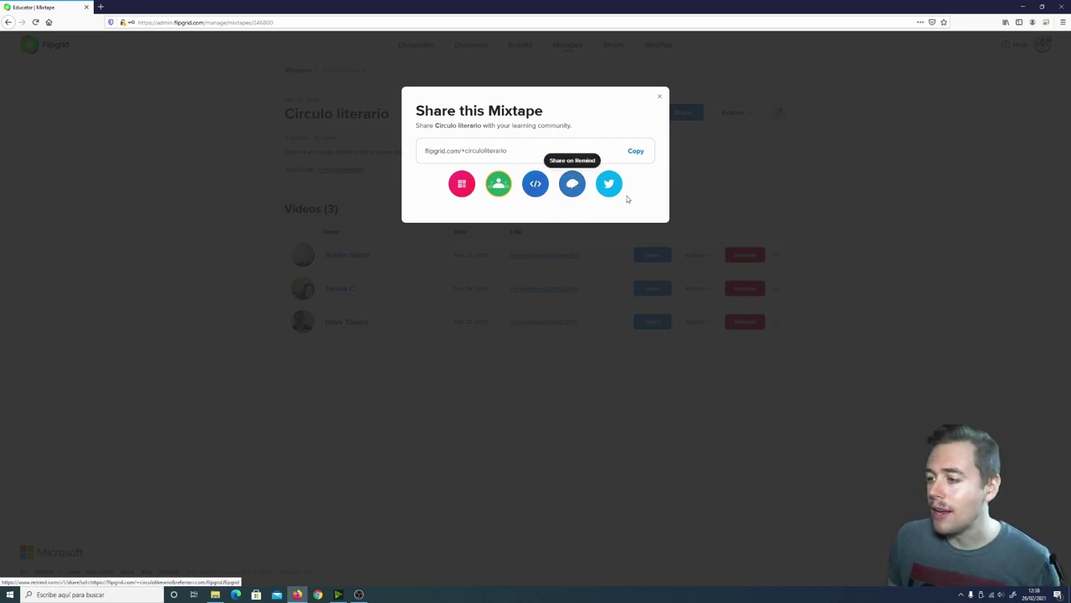
pyautogui.click(637, 151)
pyautogui.click(657, 100)
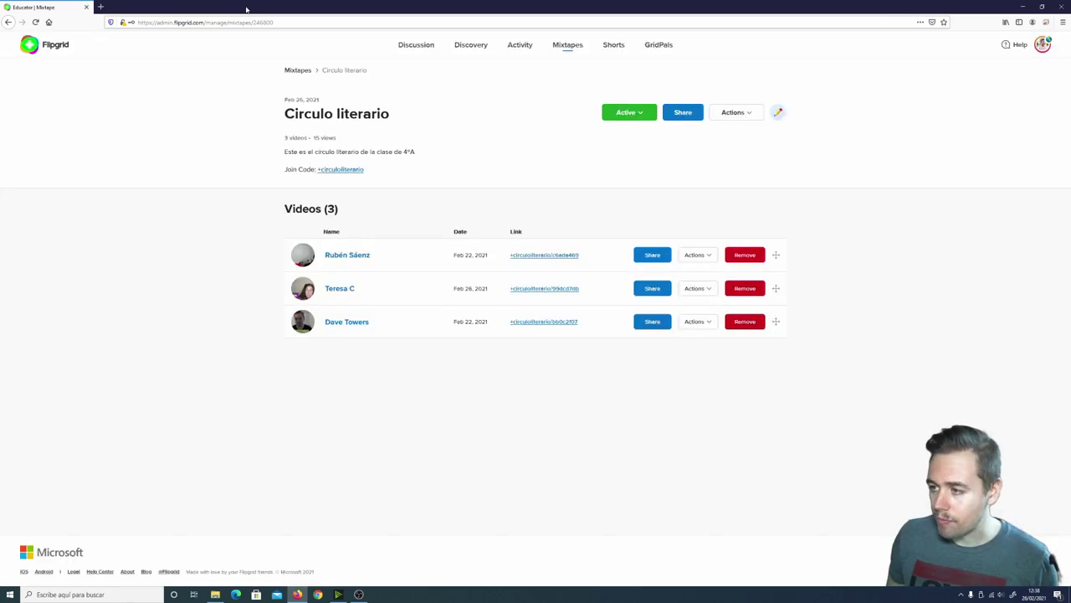
# Load the copied mixtape link in a new private browser tab
pyautogui.click(100, 6)
pyautogui.click(142, 22)
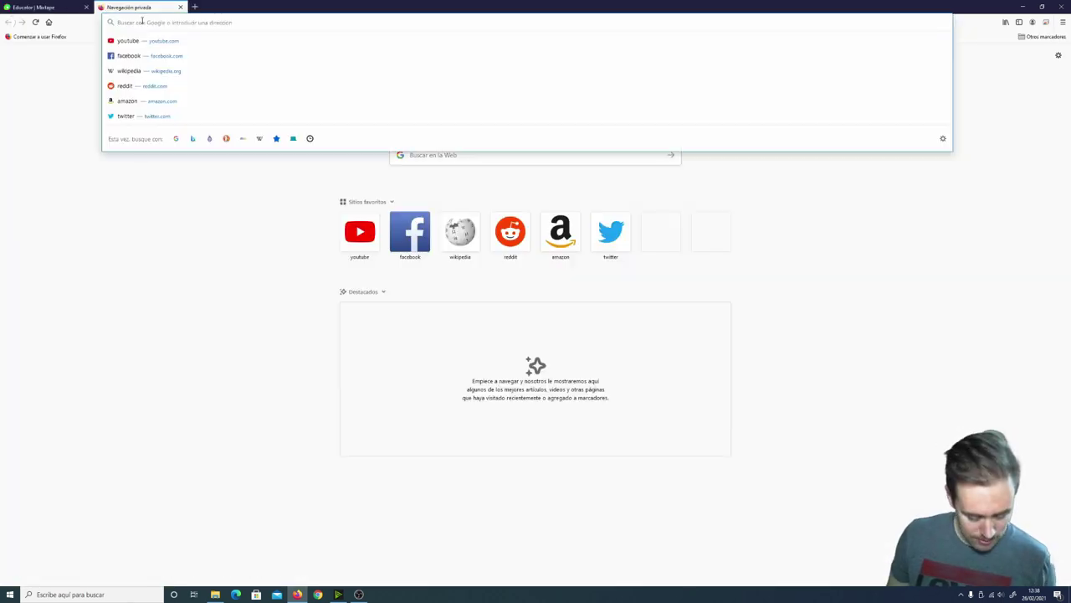
pyautogui.hotkey('ctrl', 'v')
pyautogui.press('Return')
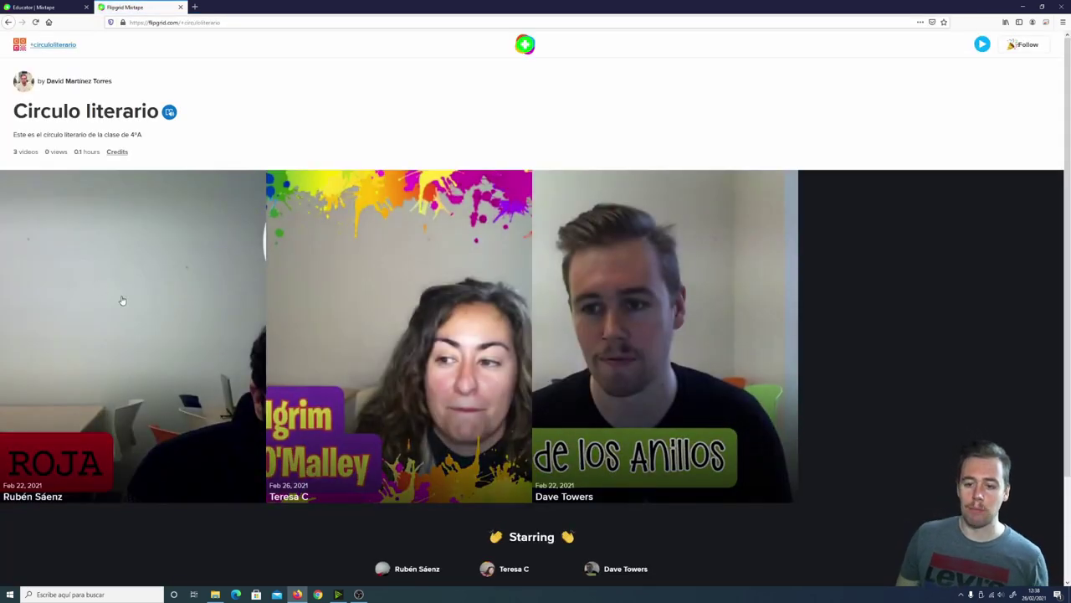
# Play and close each of the three videos on the public mixtape page
pyautogui.click(100, 330)
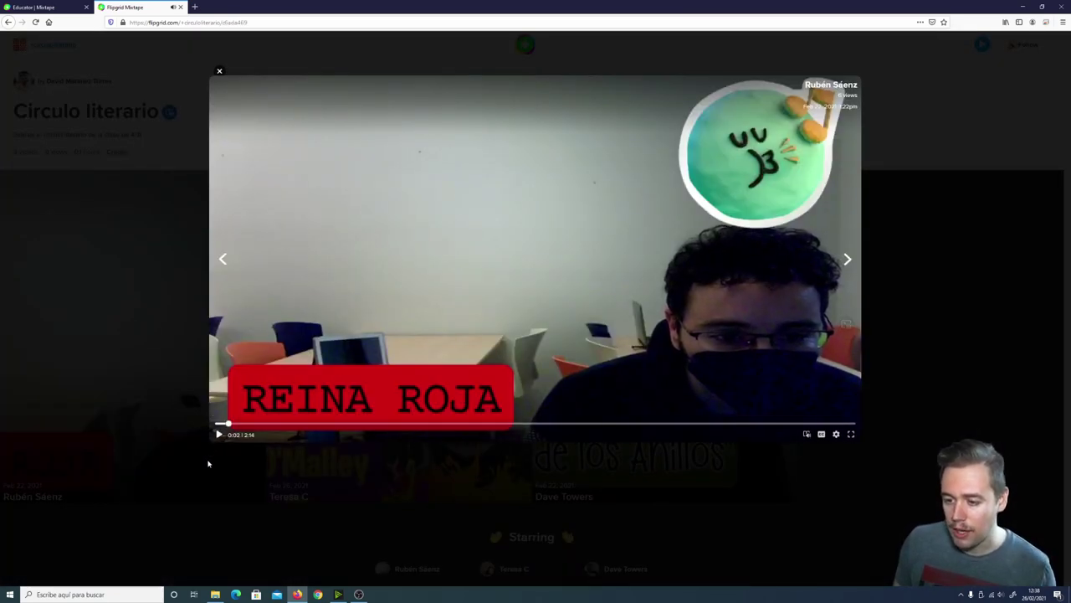
pyautogui.click(208, 465)
pyautogui.click(375, 361)
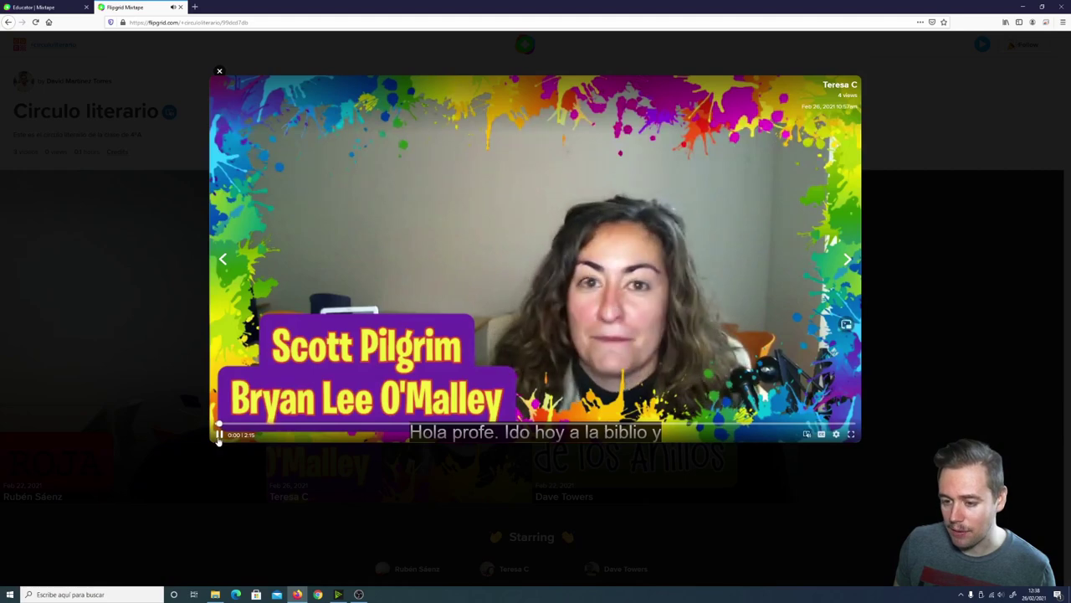
pyautogui.click(220, 434)
pyautogui.click(378, 499)
pyautogui.click(536, 477)
pyautogui.click(218, 435)
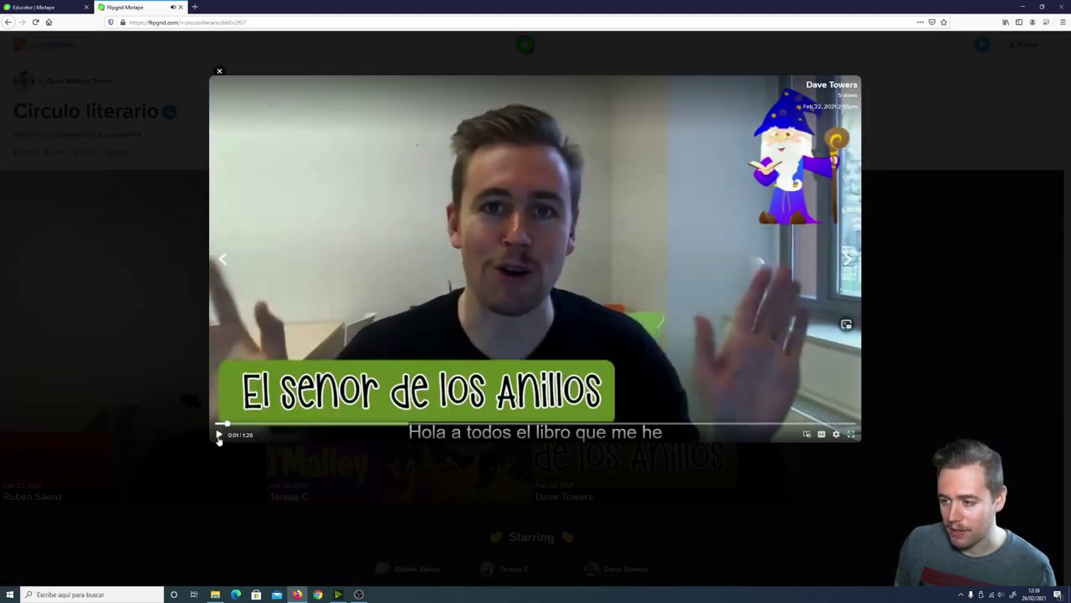
pyautogui.click(262, 492)
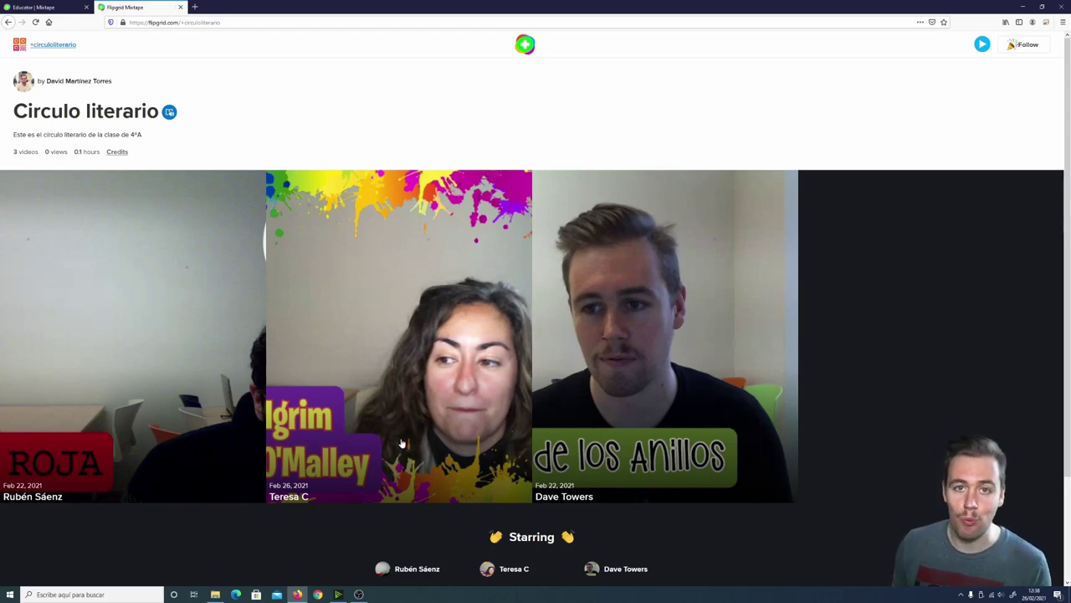
pyautogui.scroll(-3, 460, 549)
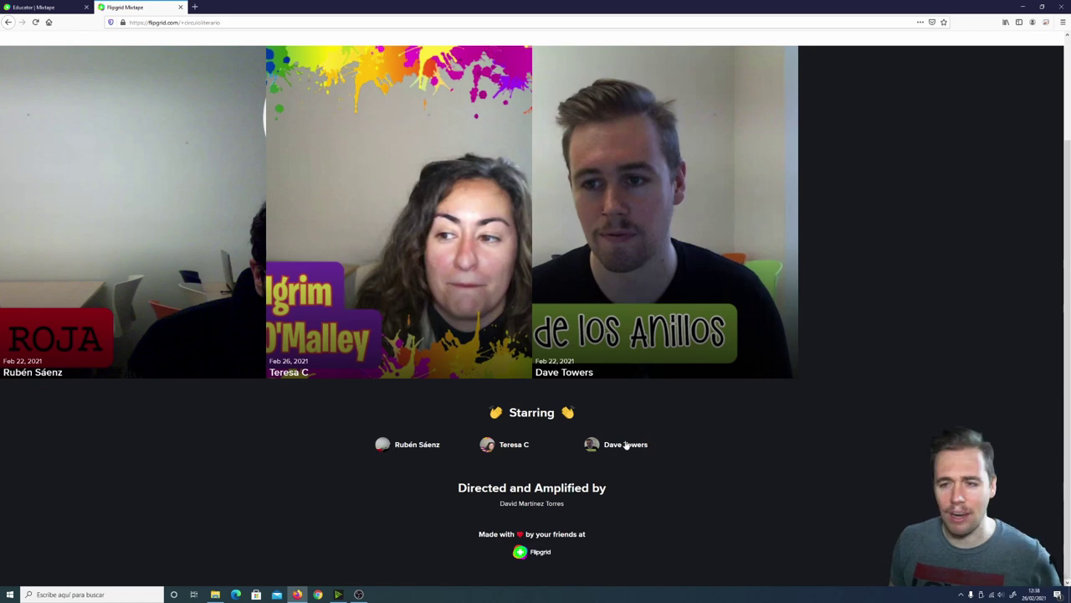
pyautogui.scroll(3, 627, 424)
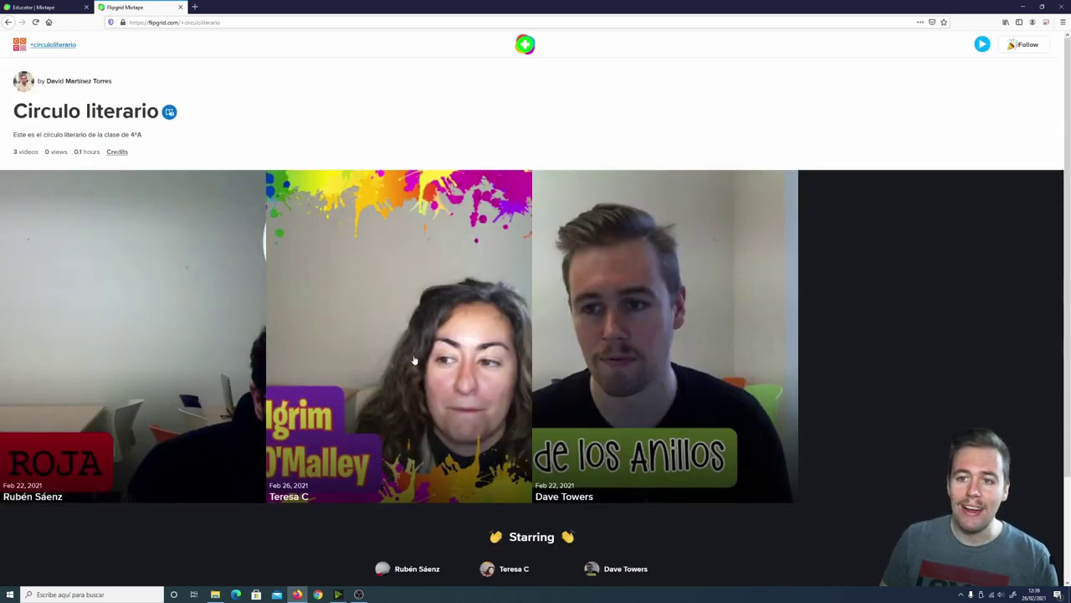
# Close the public mixtape tab and go to the Shorts page
pyautogui.click(179, 7)
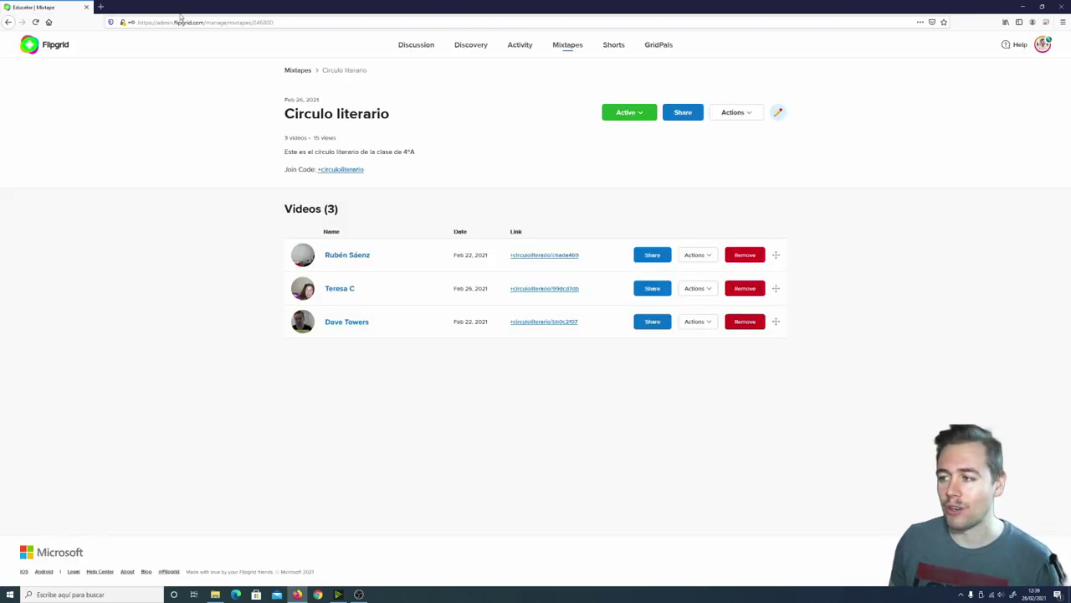
pyautogui.click(613, 46)
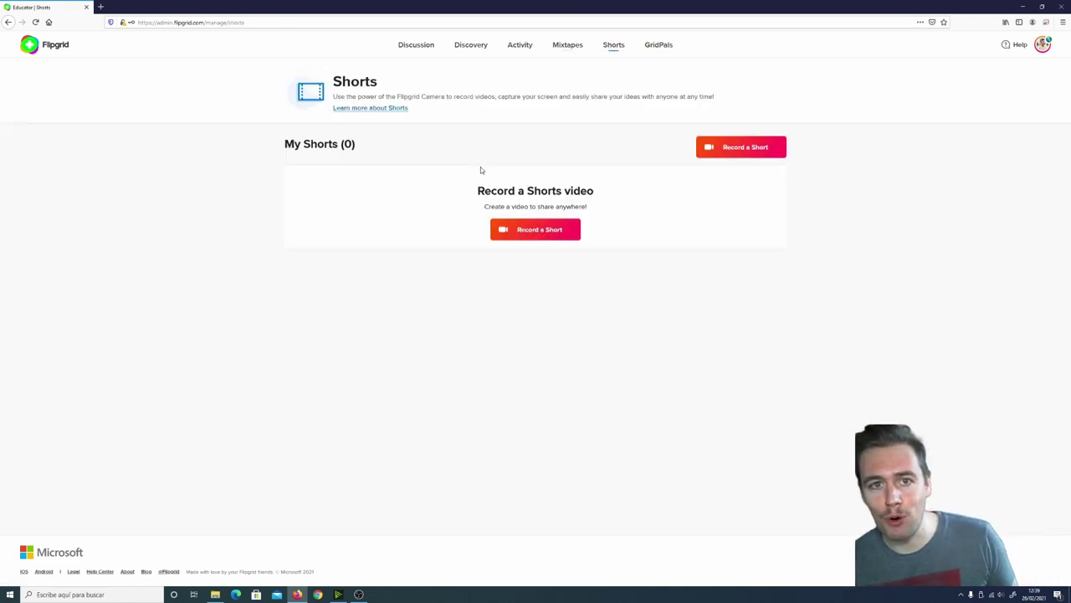